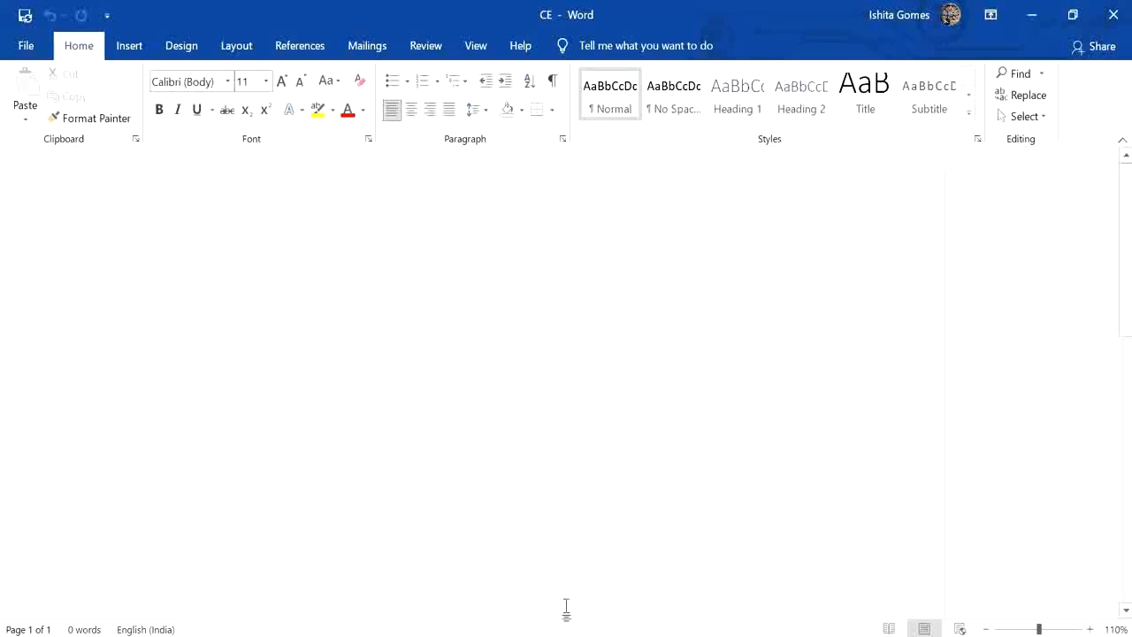
Enter the text "I am going to my grandmother's house tomorrow. She lives in Ballygunj." in the blank document.
text(I)
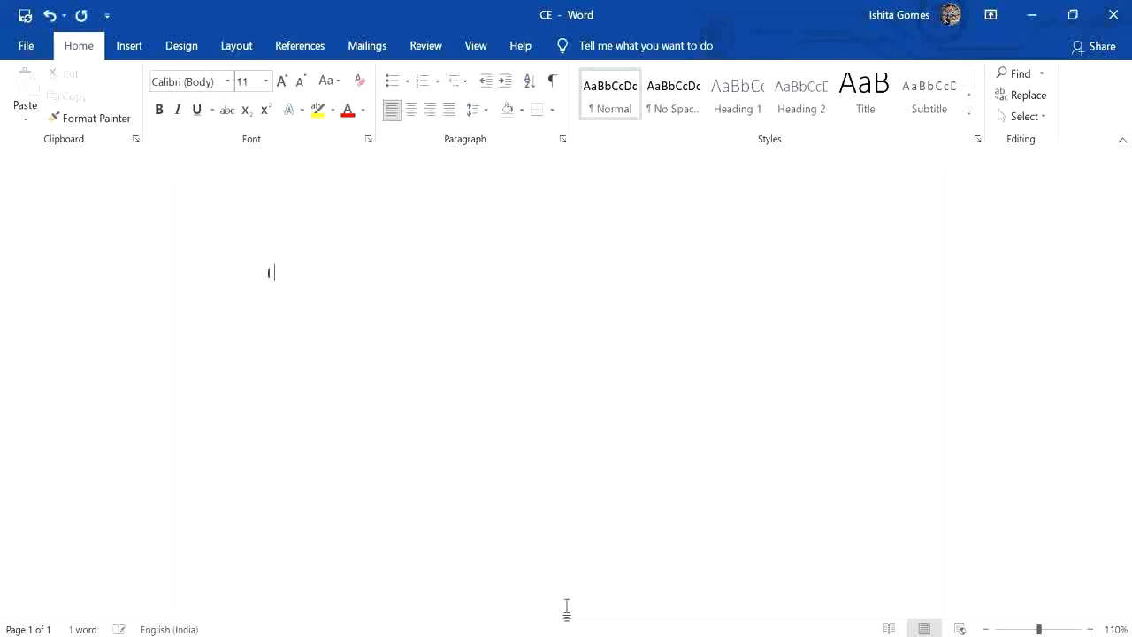
text( am going to my grandmother)
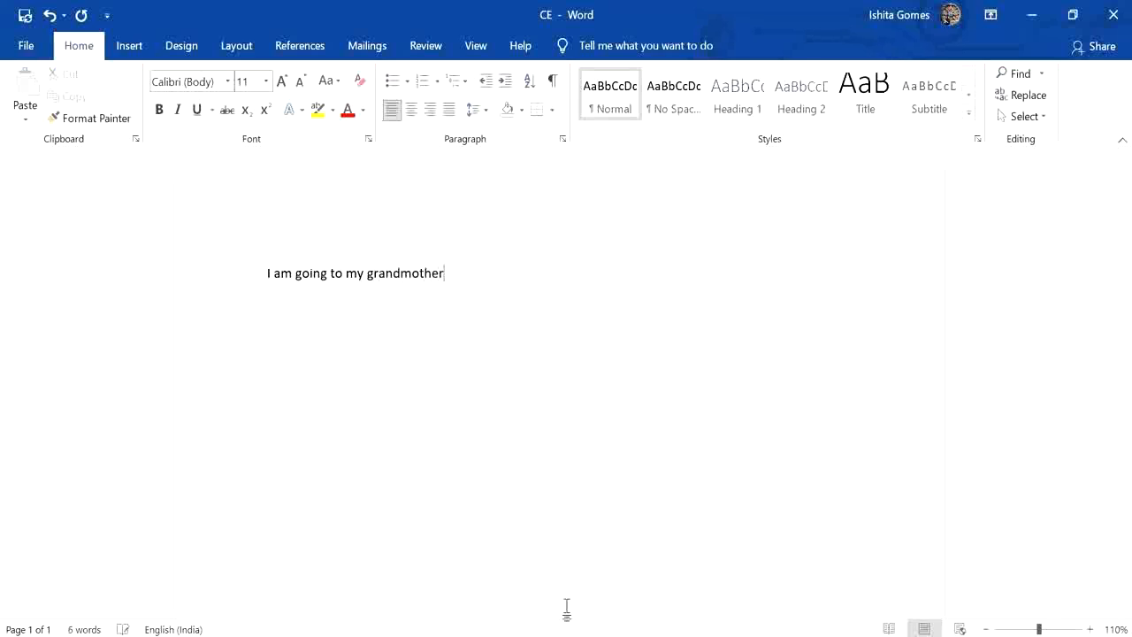
text('s house tomorrow. She lives in Ballygunj.)
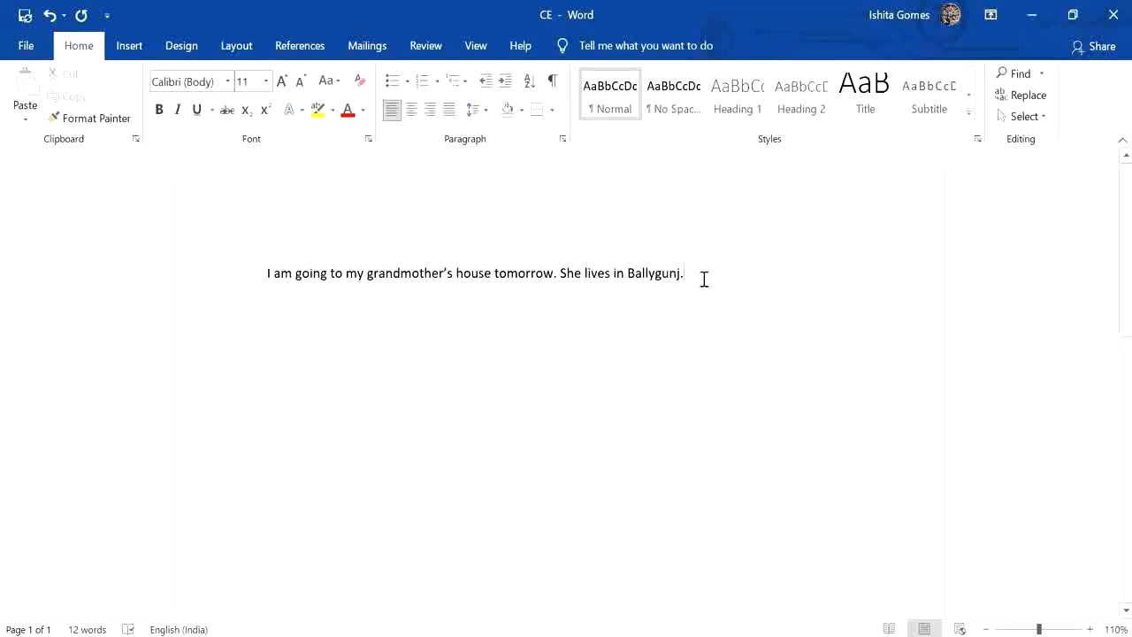
Format the whole paragraph in 18 pt Arial Rounded MT Bold.
click(242, 270)
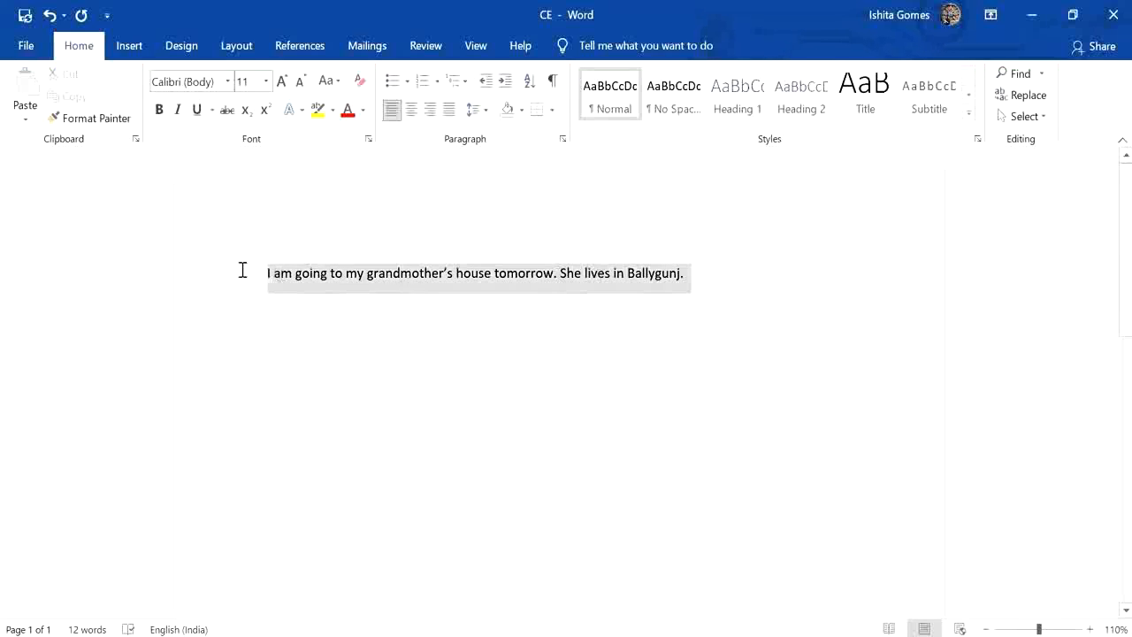
click(265, 81)
click(244, 246)
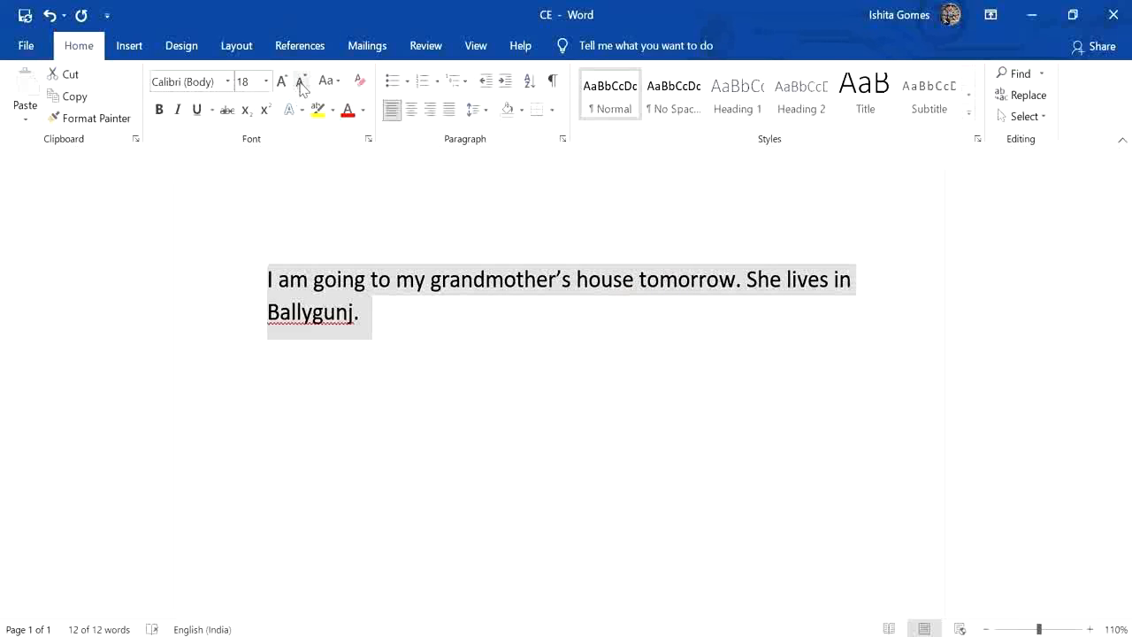
click(228, 82)
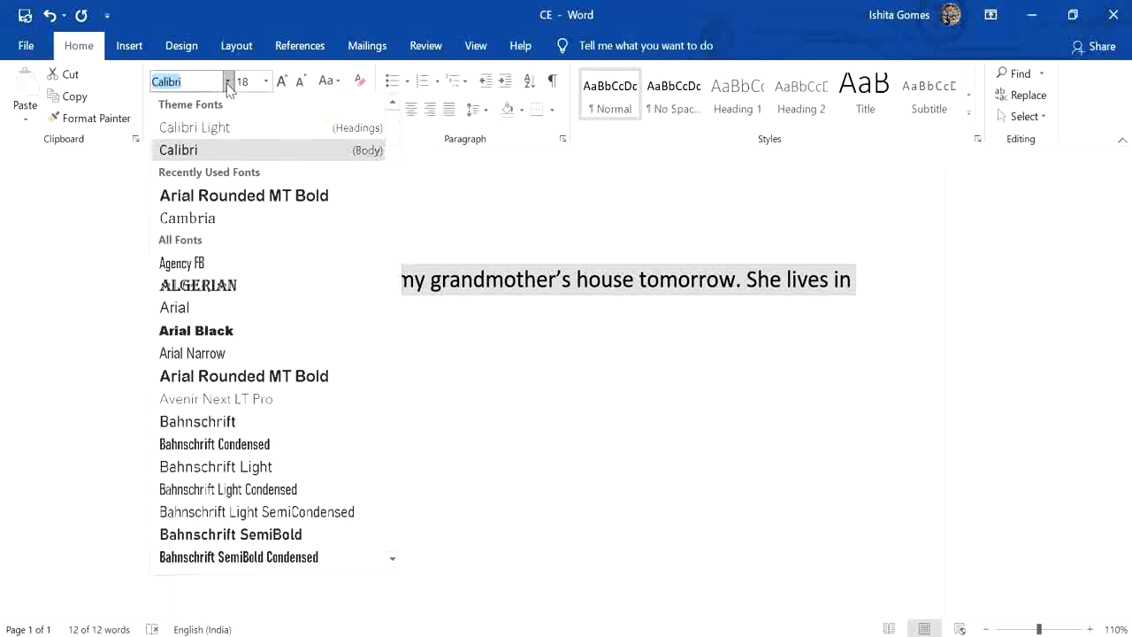
click(234, 195)
click(361, 347)
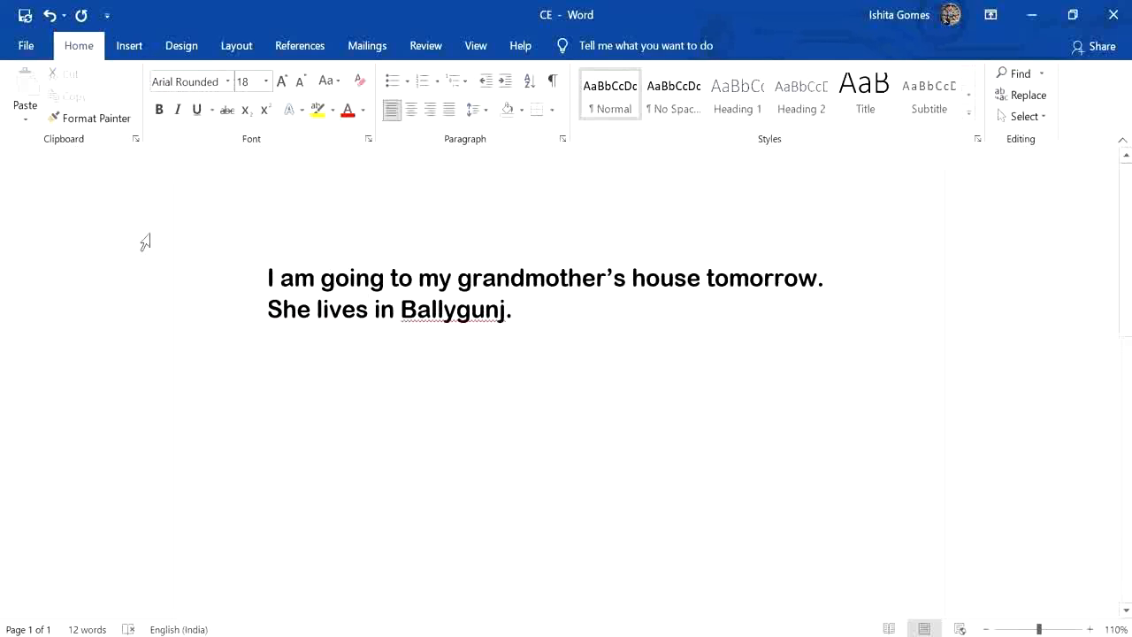
Try centre alignment and right alignment on the whole paragraph.
drag(268, 277, 581, 336)
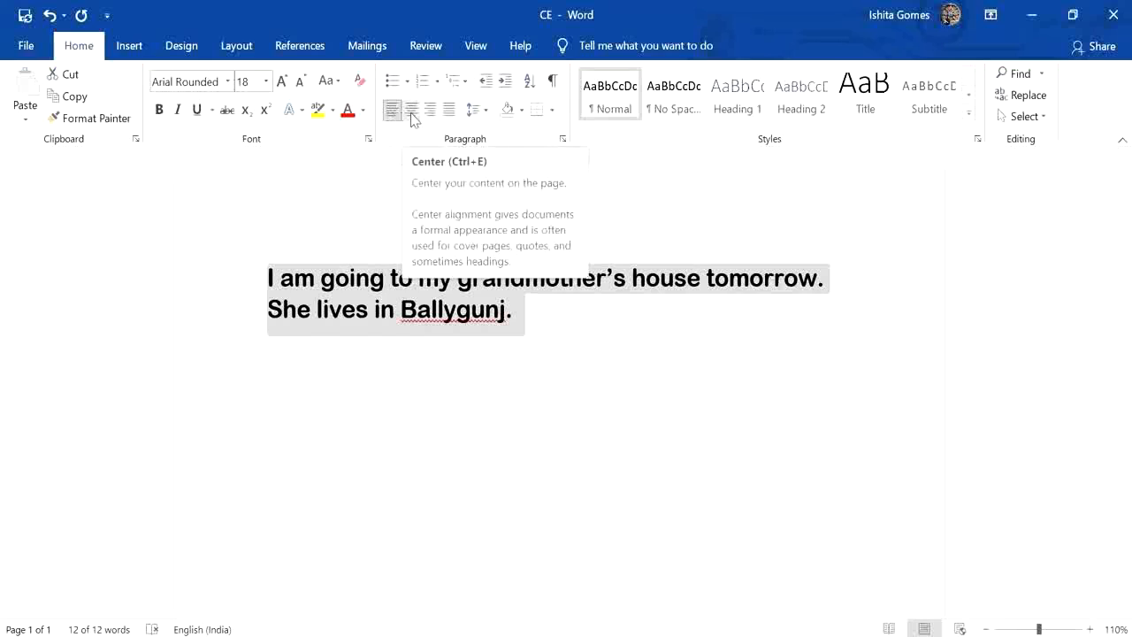
click(412, 117)
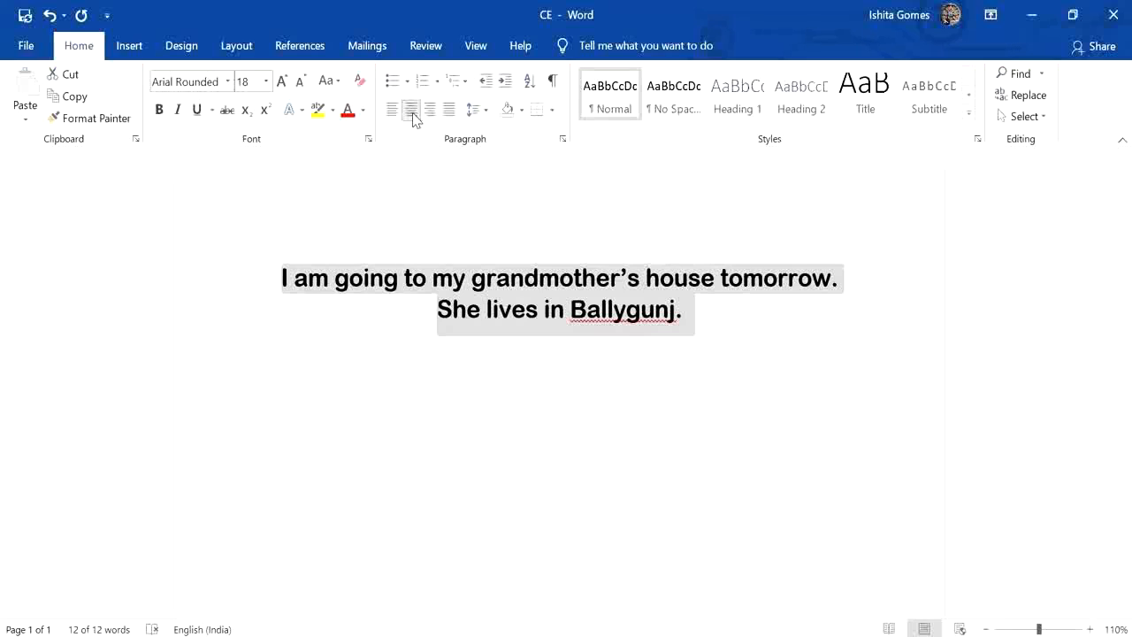
click(429, 114)
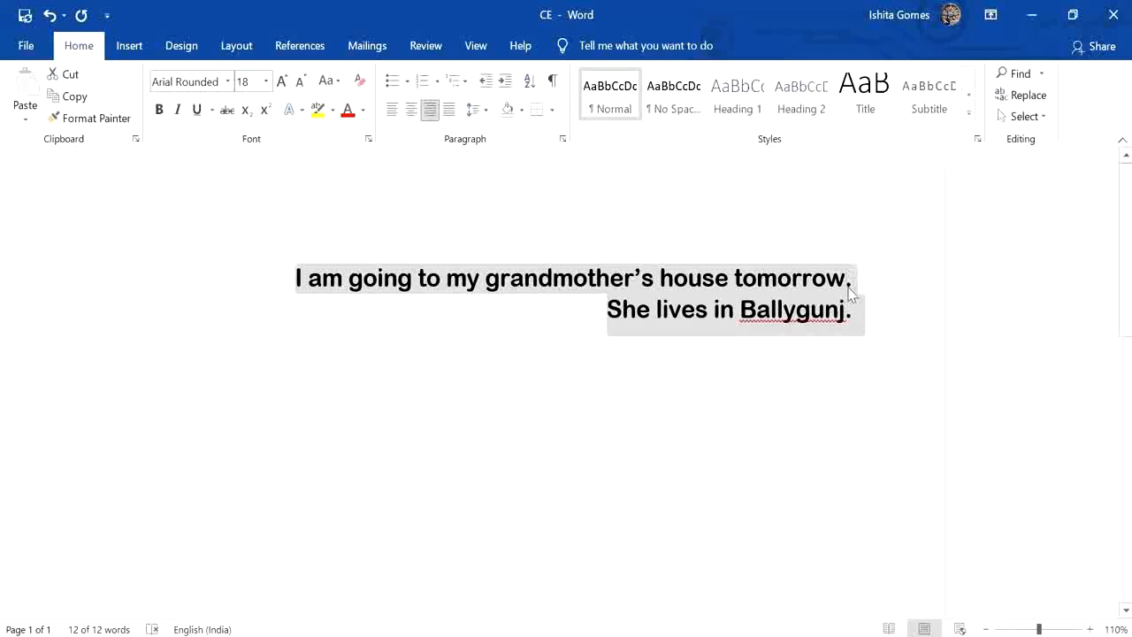
click(516, 476)
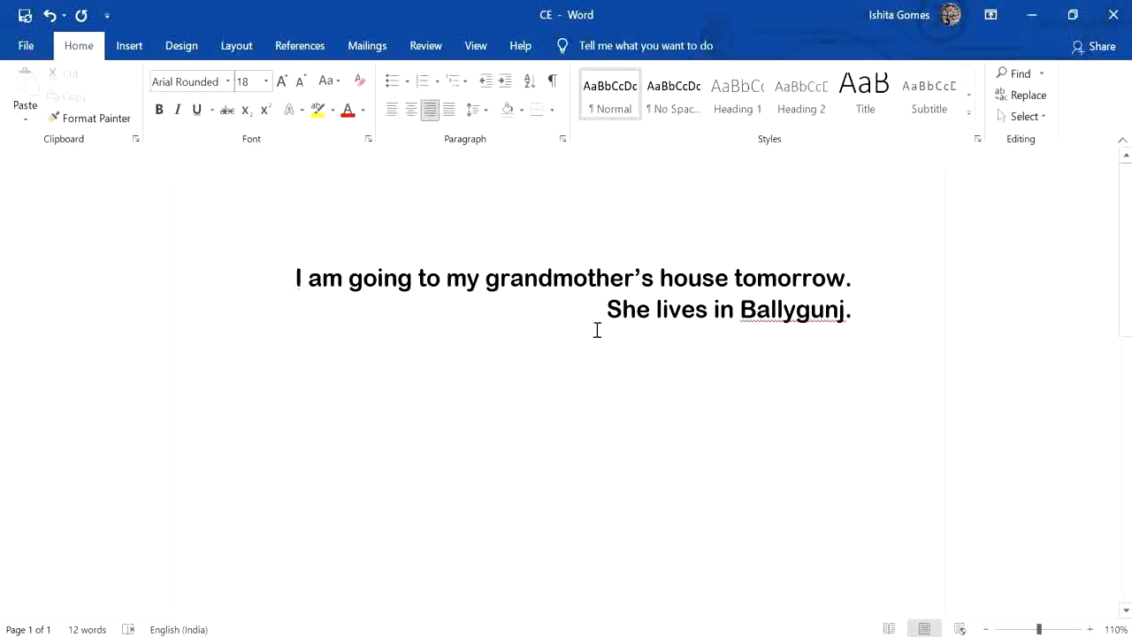
Justify the paragraph about the grandmother's house.
click(449, 109)
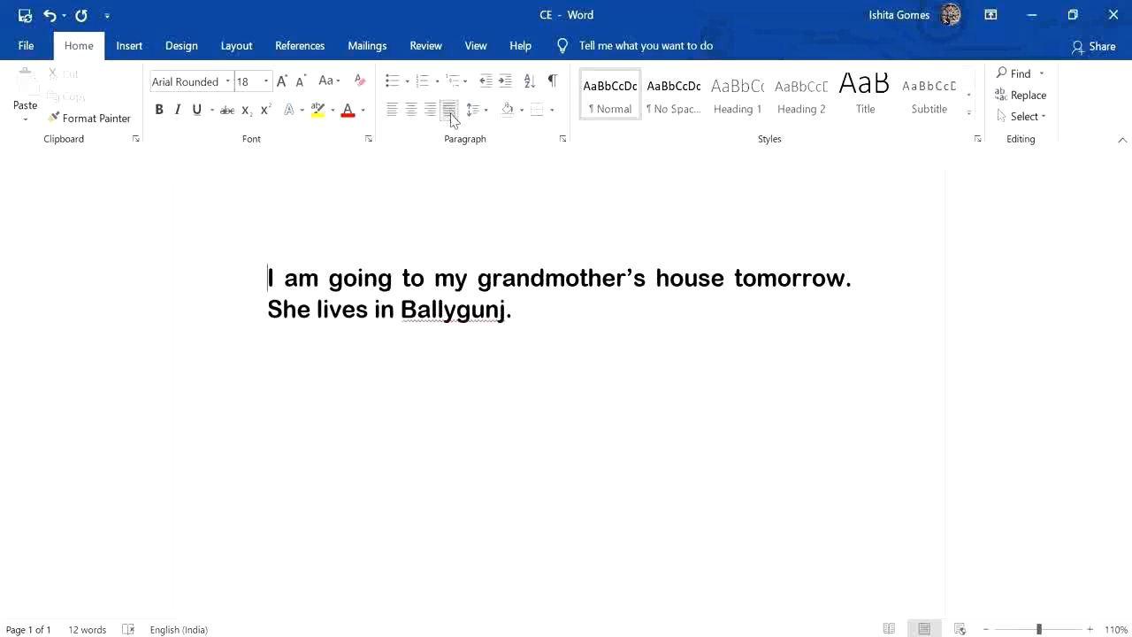
click(450, 110)
click(450, 113)
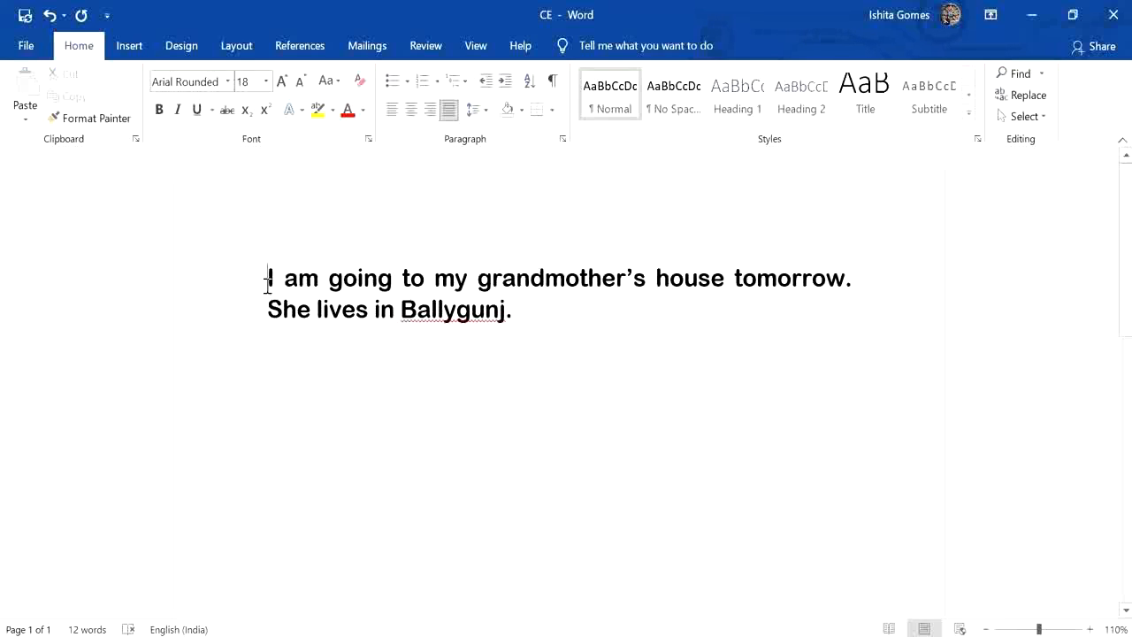
Add "I will carry with me:" at the end of the paragraph and start a new line below it.
drag(272, 283, 430, 281)
click(456, 320)
click(524, 316)
text(I will cary)
key(BackSpace)
key(BackSpace)
text(r)
key(BackSpace)
key(BackSpace)
key(BackSpace)
text(y wit)
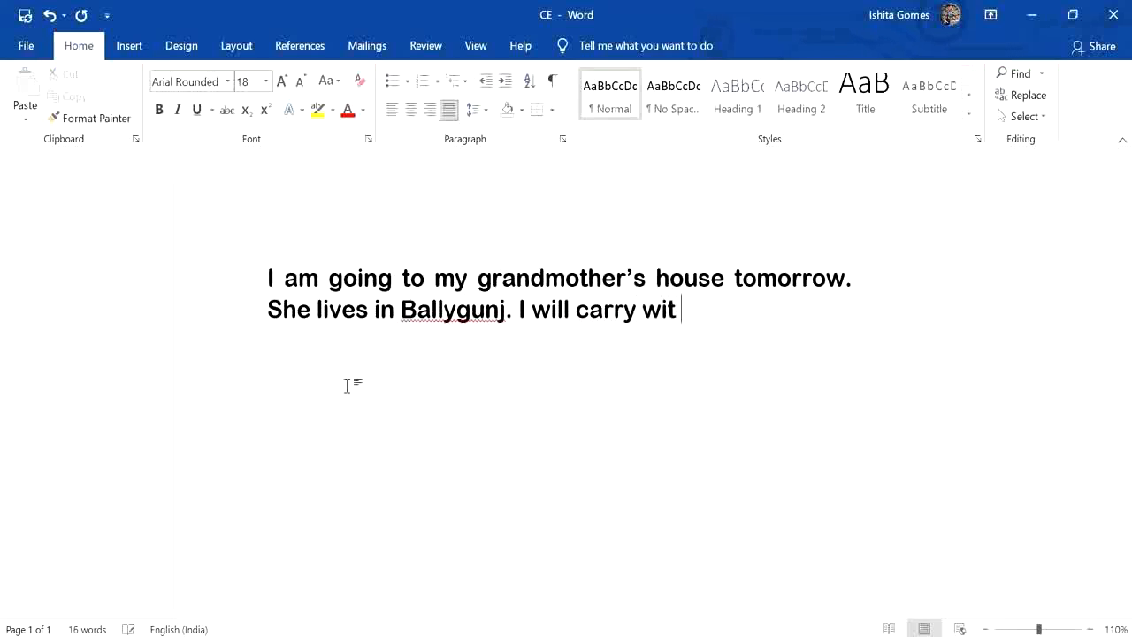
text(h me:)
key(Return)
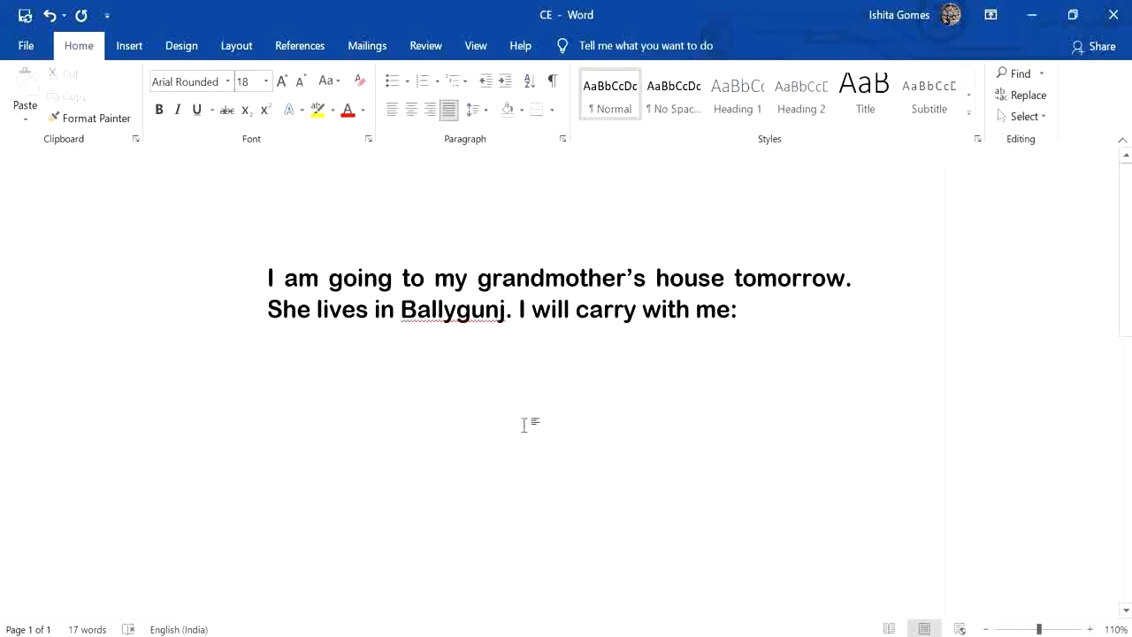
Start a bulleted list below the paragraph with the items "Jute bag" and "Cloth pouch".
click(392, 82)
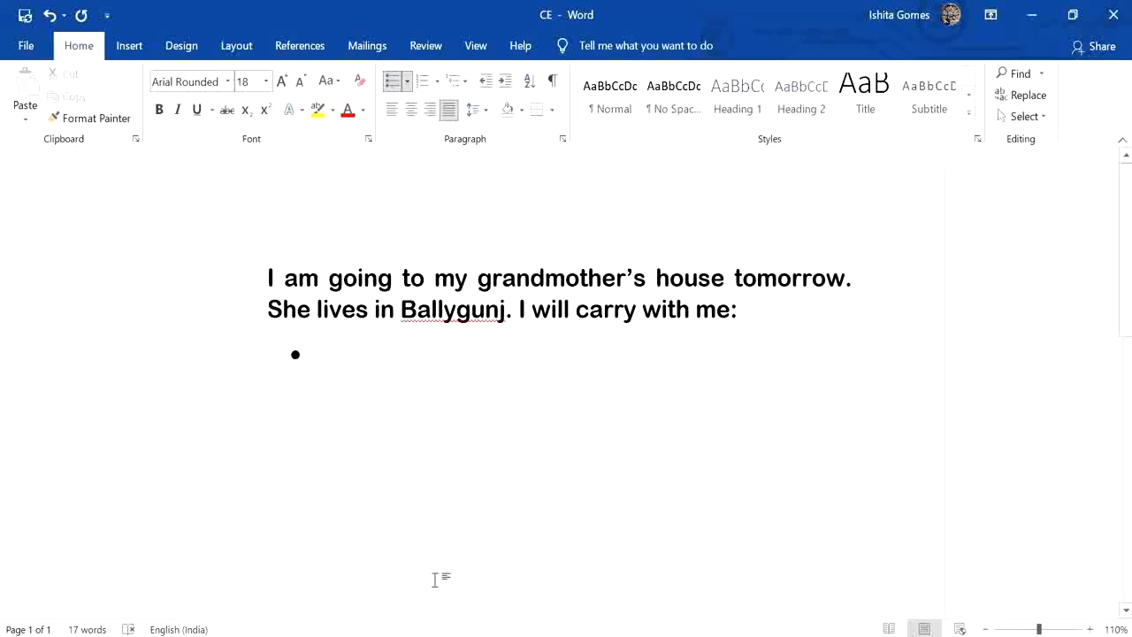
text(ute bag)
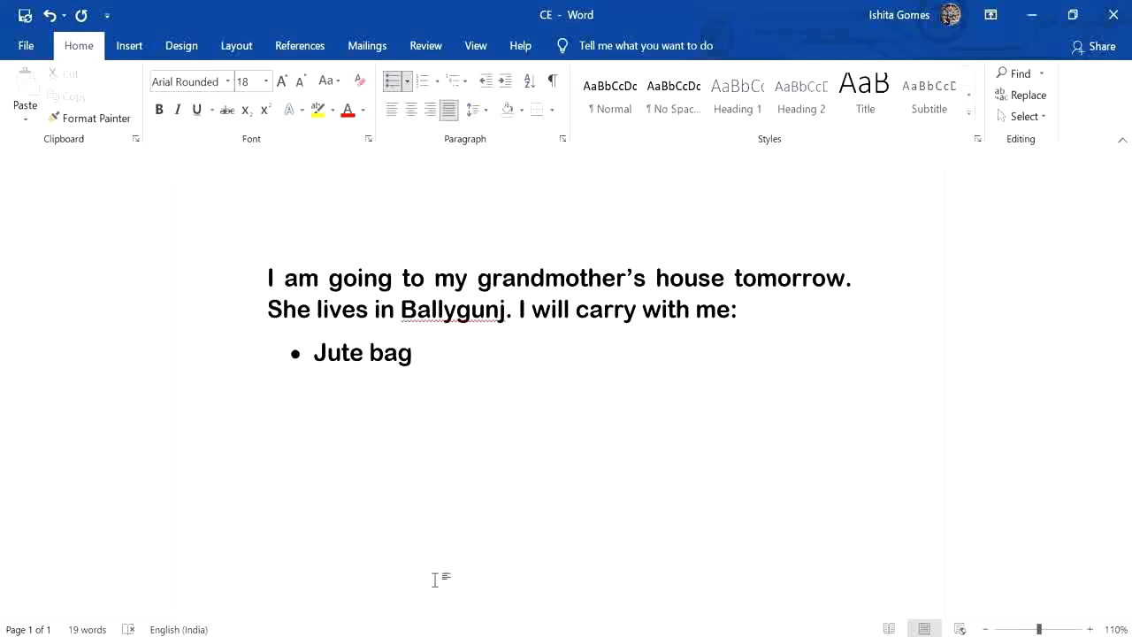
key(Return)
text(cloth b)
key(BackSpace)
text(pouch)
key(Return)
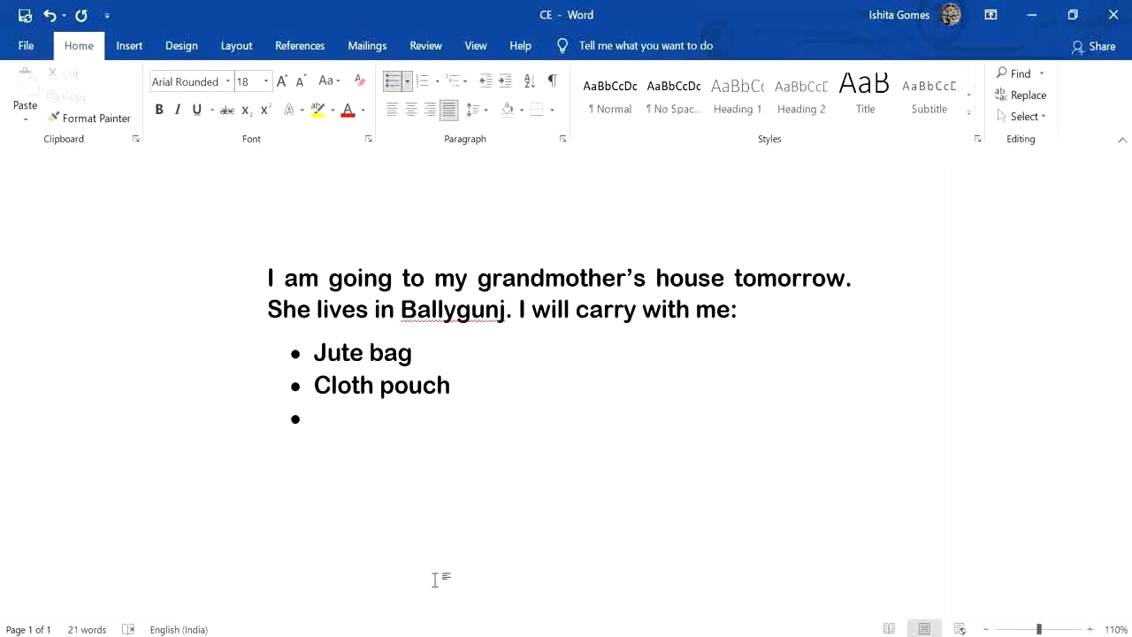
Add "Wooden pencils", "Erasers" and "Drawing book" as further items in the bulleted list.
text(wooden)
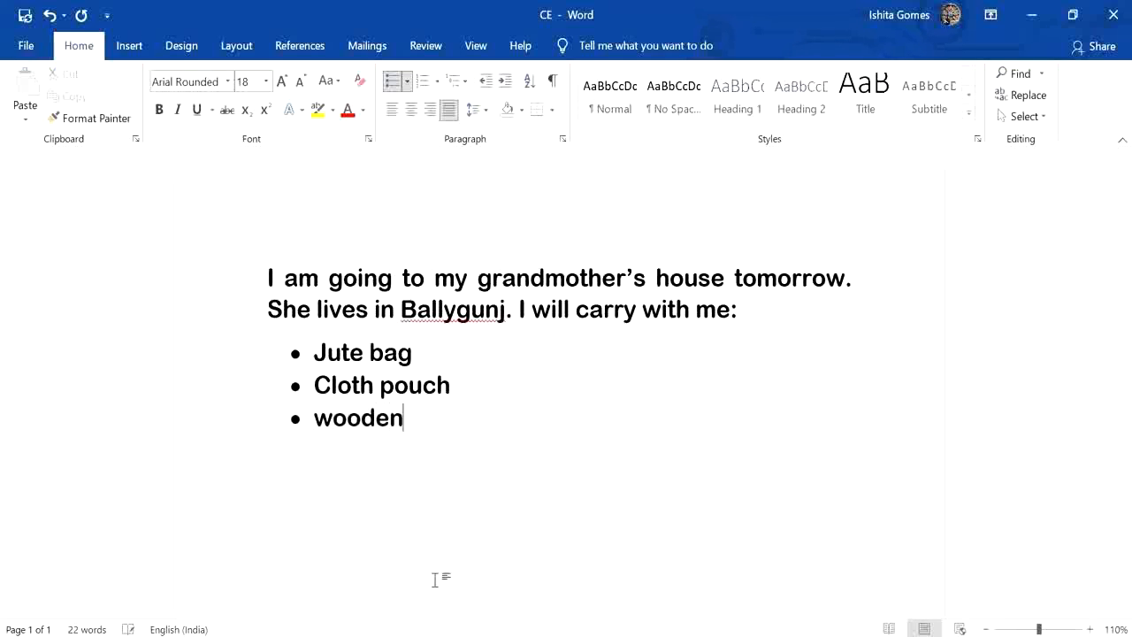
text( pencils)
key(Return)
text(erasers)
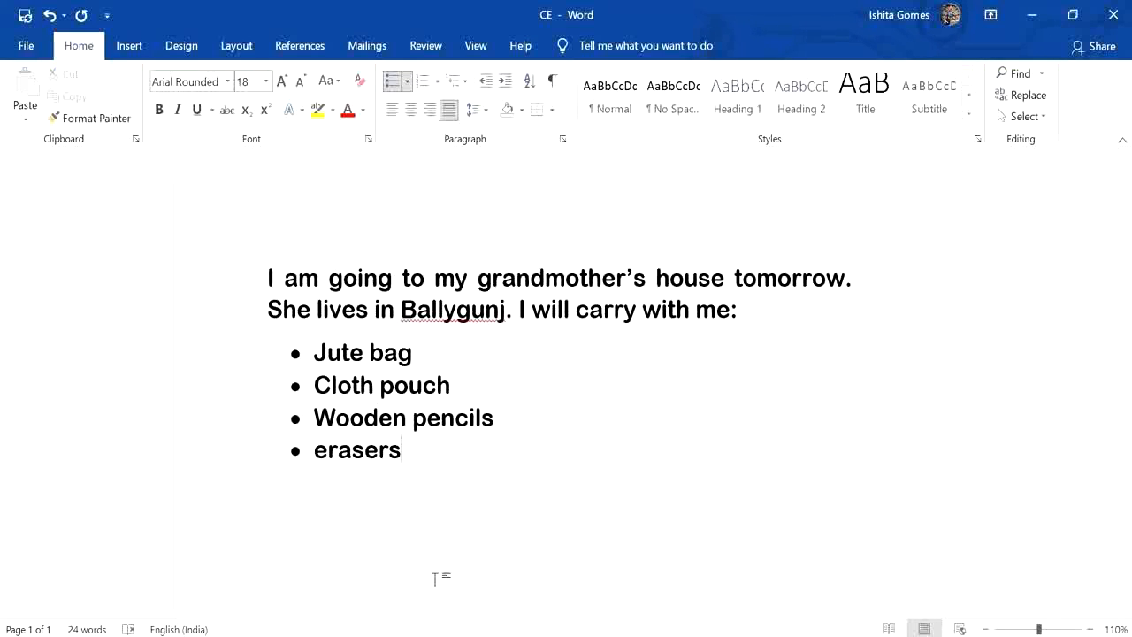
key(Return)
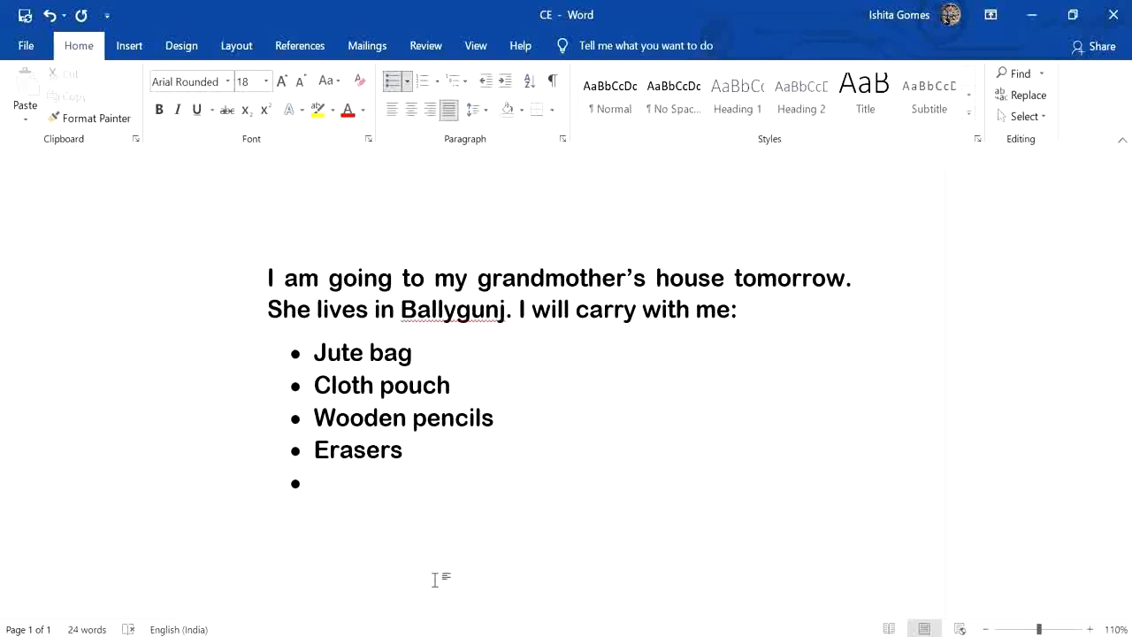
text(drawin)
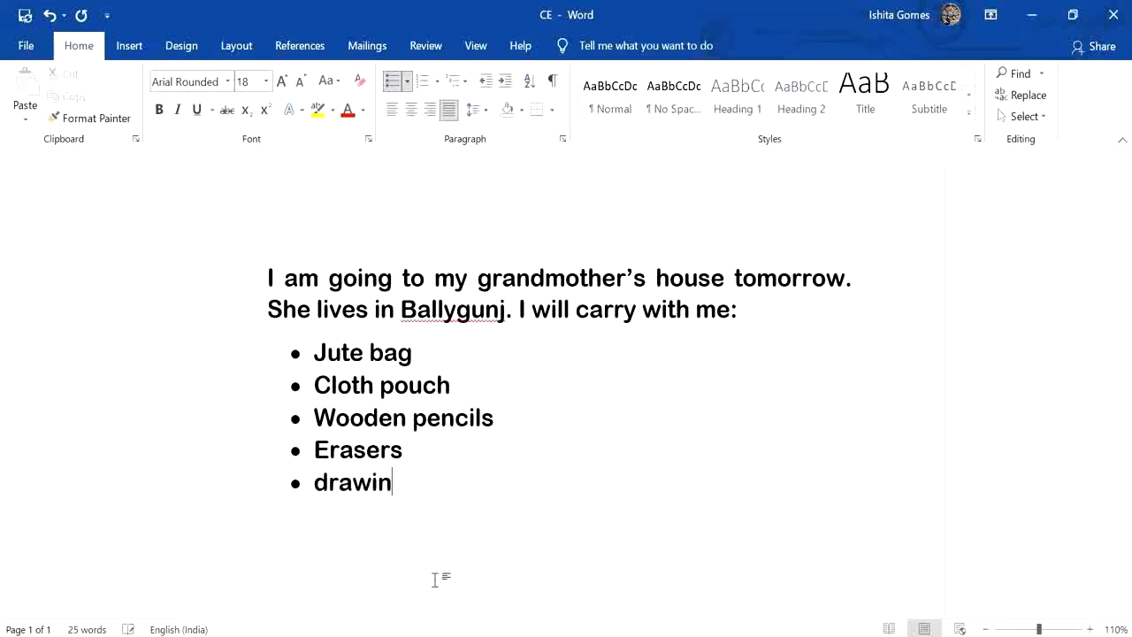
text(g book)
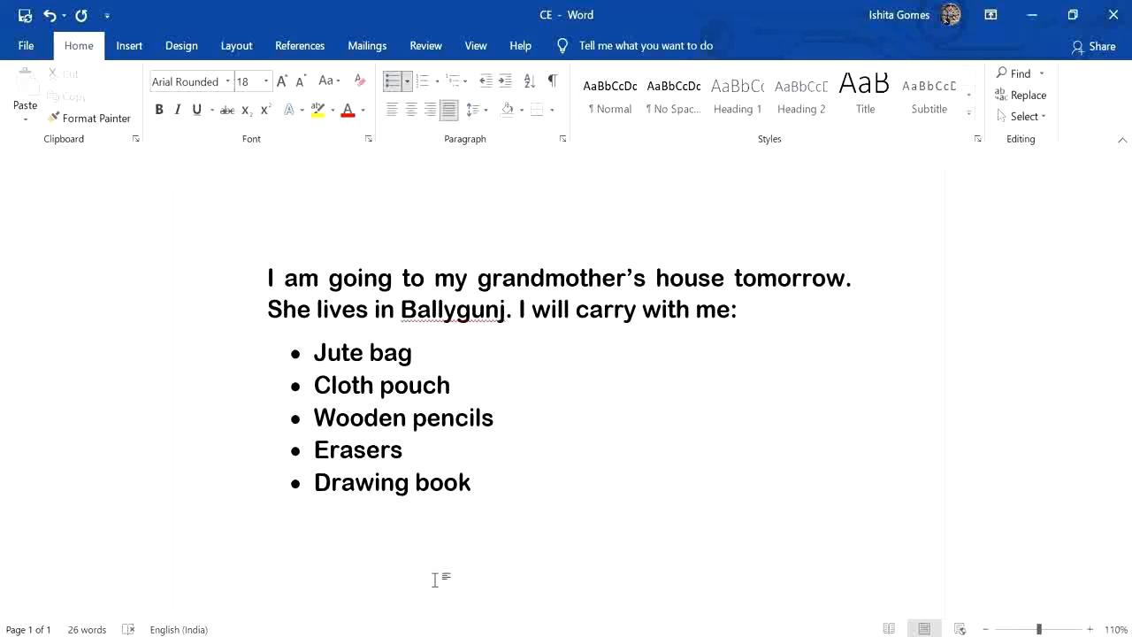
Add the last two bulleted items, "Flowers" and "Apple pie".
key(Return)
text(flowr)
key(BackSpace)
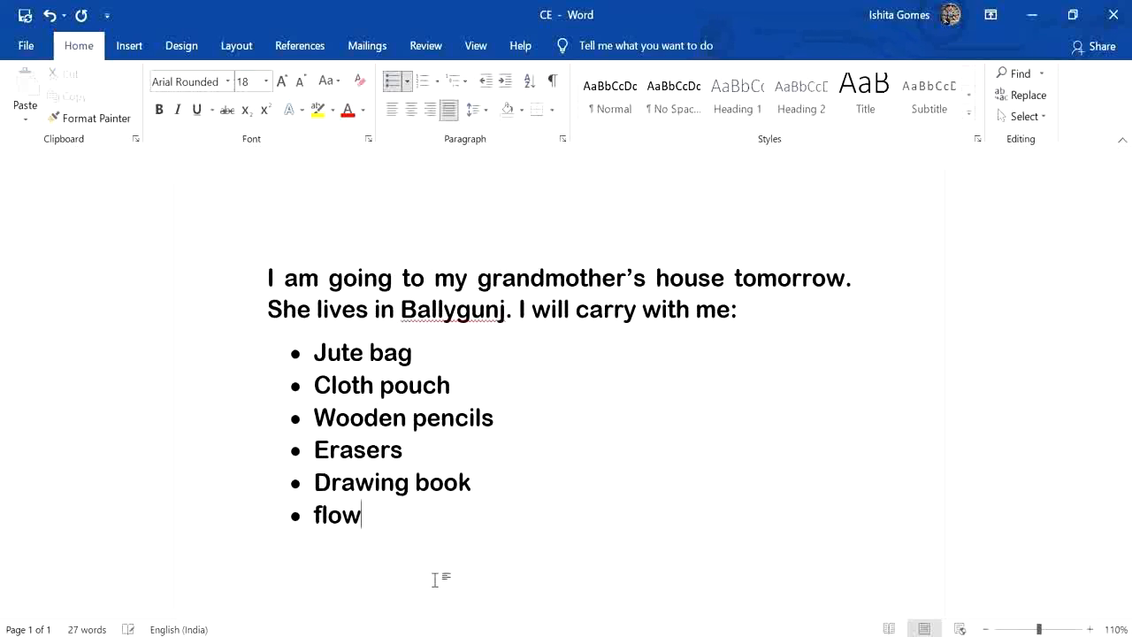
text(ers)
key(Return)
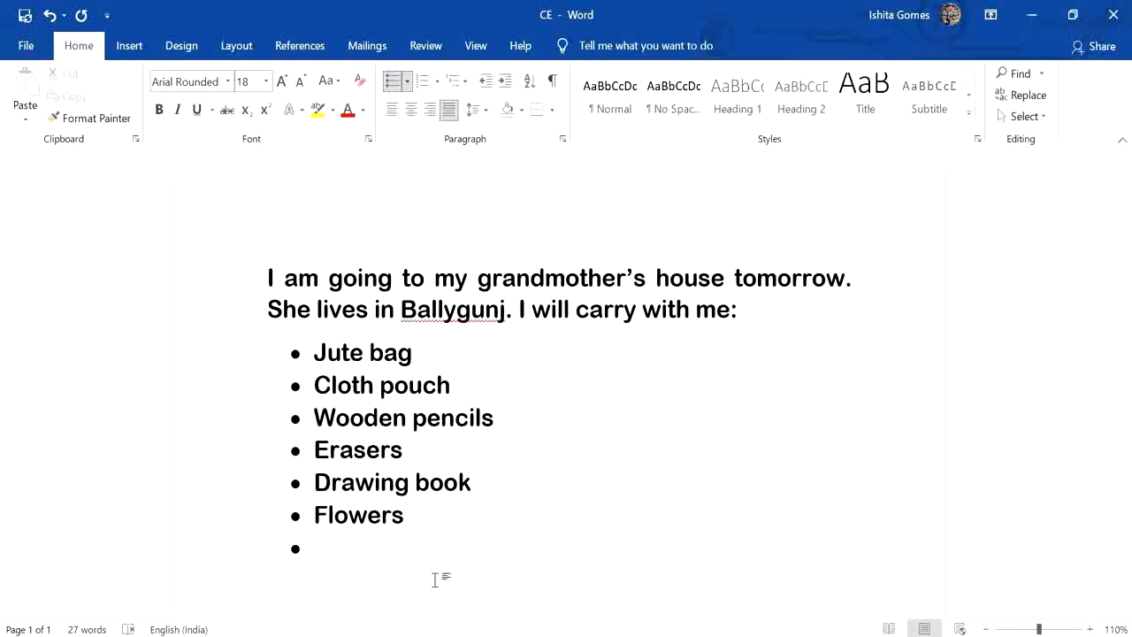
text(Apple pie)
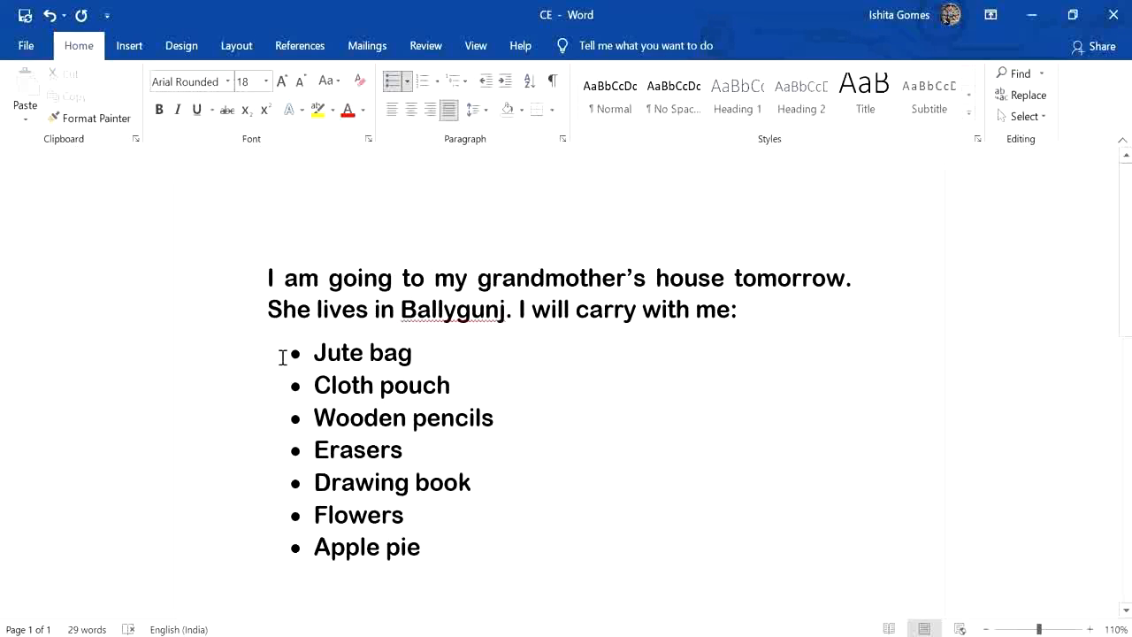
Colour the "Jute bag" item dark orange and the "Cloth pouch" item dark gold.
drag(284, 357, 424, 355)
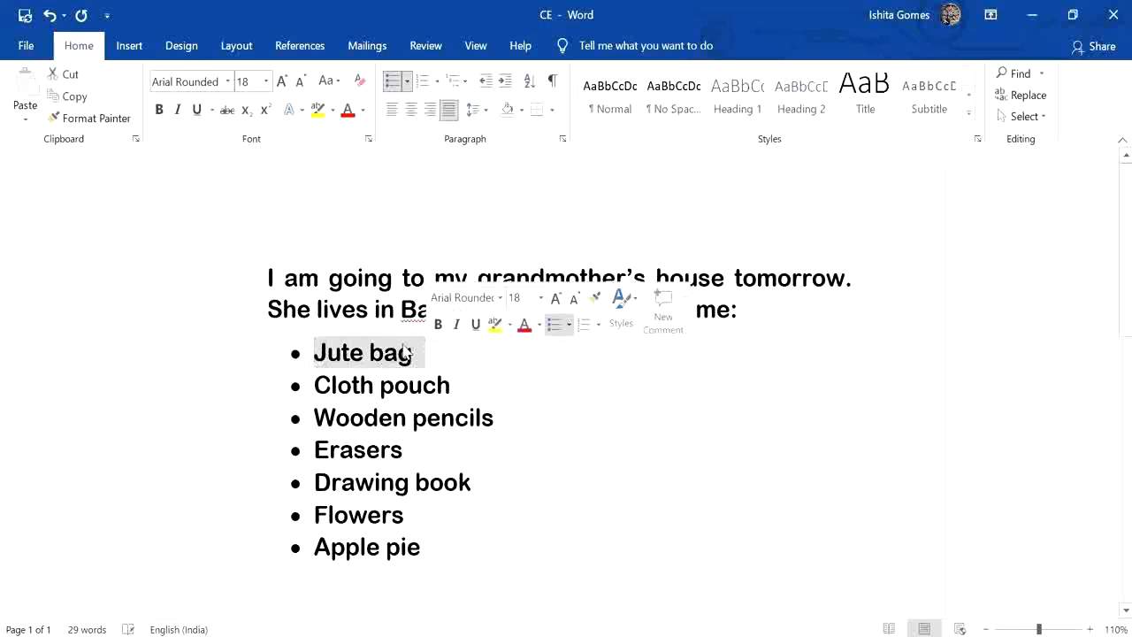
click(363, 110)
click(425, 226)
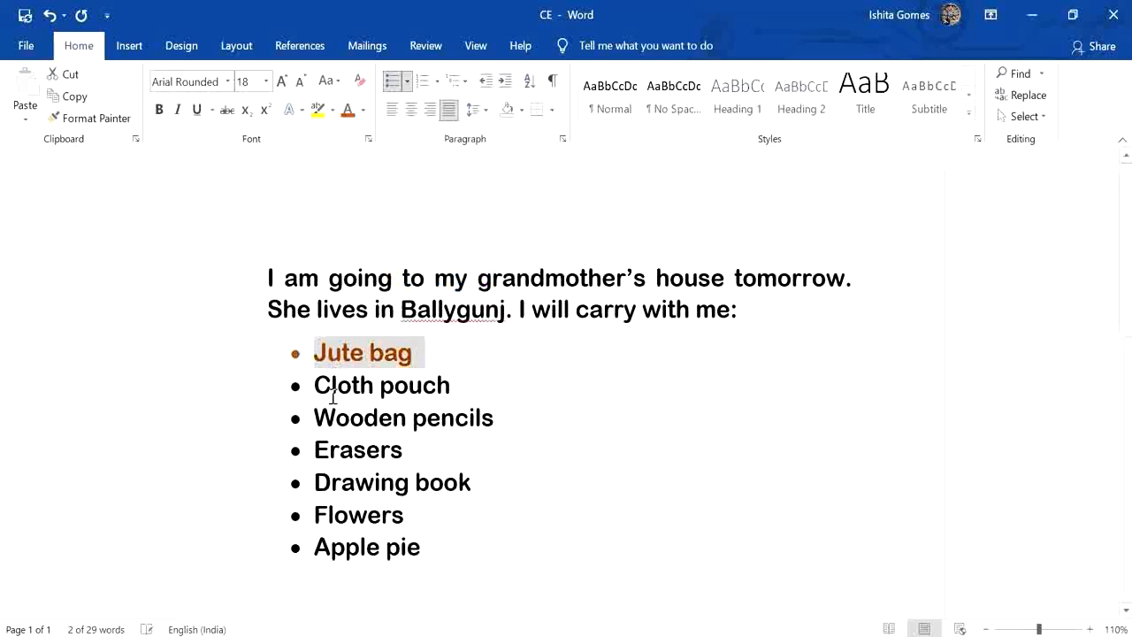
click(336, 418)
drag(287, 391, 479, 395)
click(362, 111)
click(456, 228)
Colour the "Wooden pencils" item blue and the "Erasers" item red.
drag(284, 423, 523, 422)
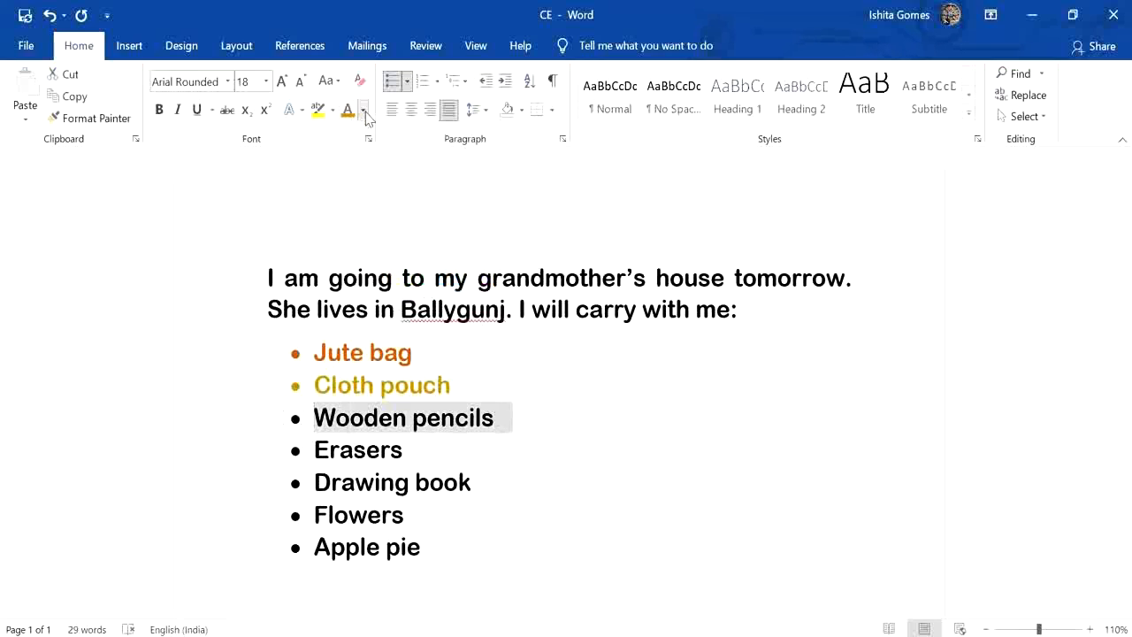
click(362, 111)
click(471, 228)
drag(310, 452, 421, 452)
click(362, 112)
click(364, 283)
Colour the "Drawing book" item light green and the "Flowers" item light blue.
click(395, 475)
drag(314, 483, 488, 483)
click(362, 111)
click(411, 283)
click(430, 483)
drag(314, 515, 420, 516)
click(362, 112)
click(431, 284)
Colour the "Apple pie" item purple and deselect the text.
click(419, 547)
triple_click(409, 546)
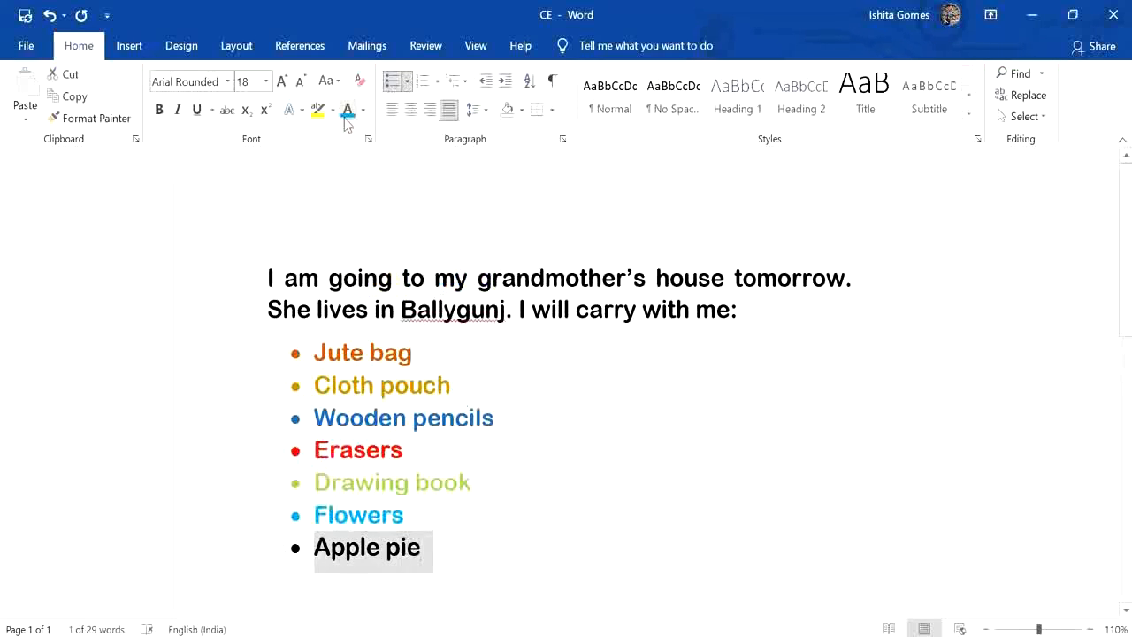
click(362, 112)
click(490, 283)
click(670, 435)
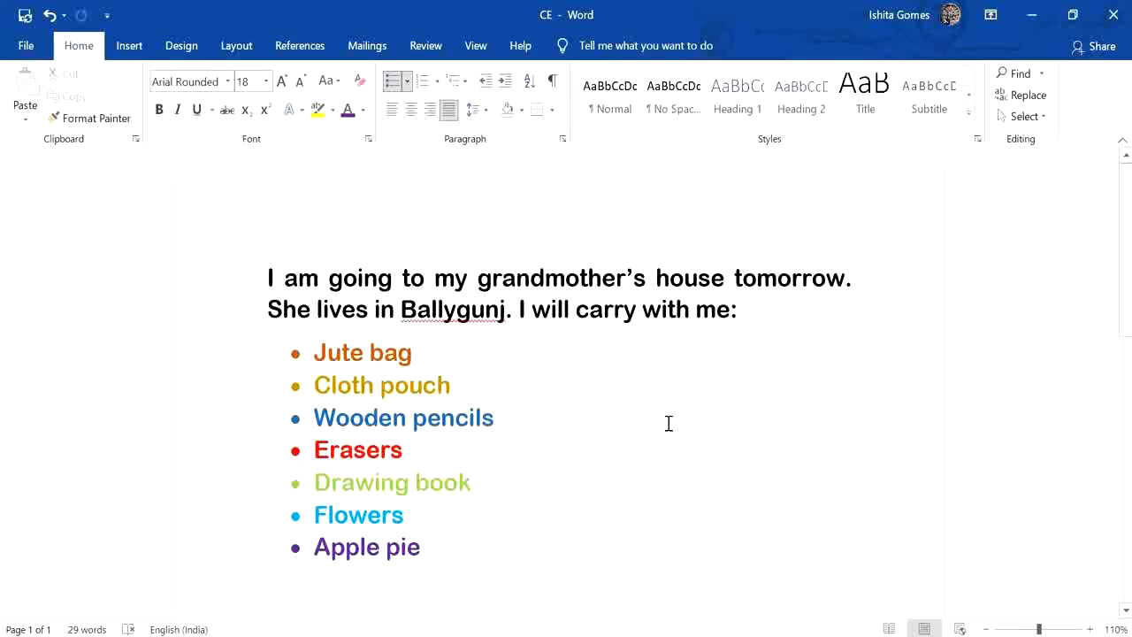
Try centre and right alignment on the whole bulleted list, and return the list to the left margin.
drag(271, 352, 522, 571)
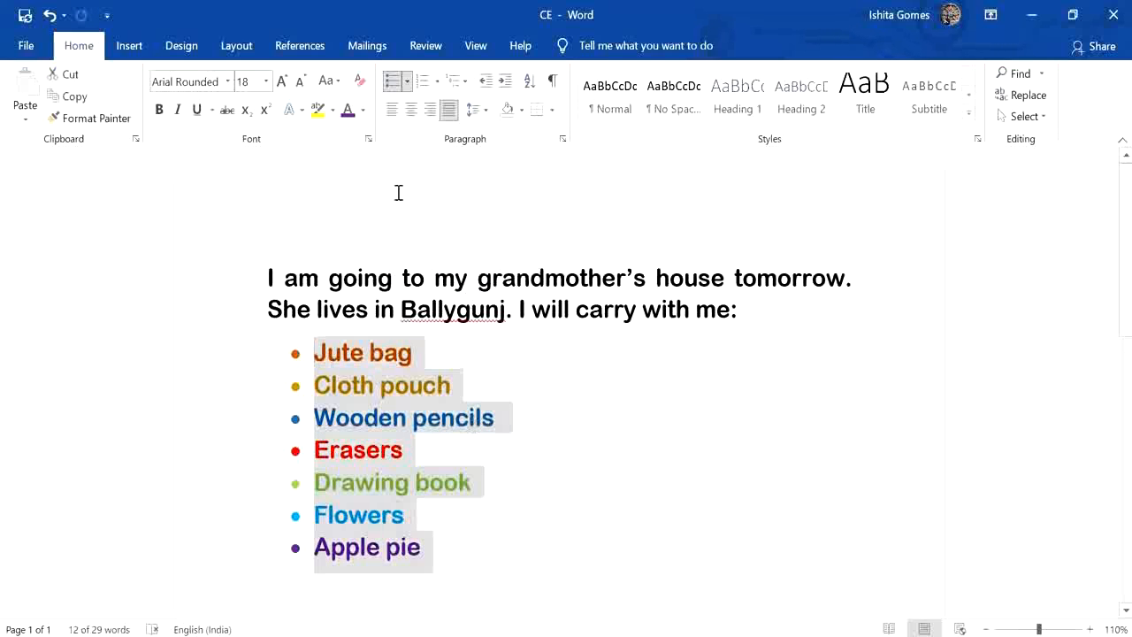
click(411, 109)
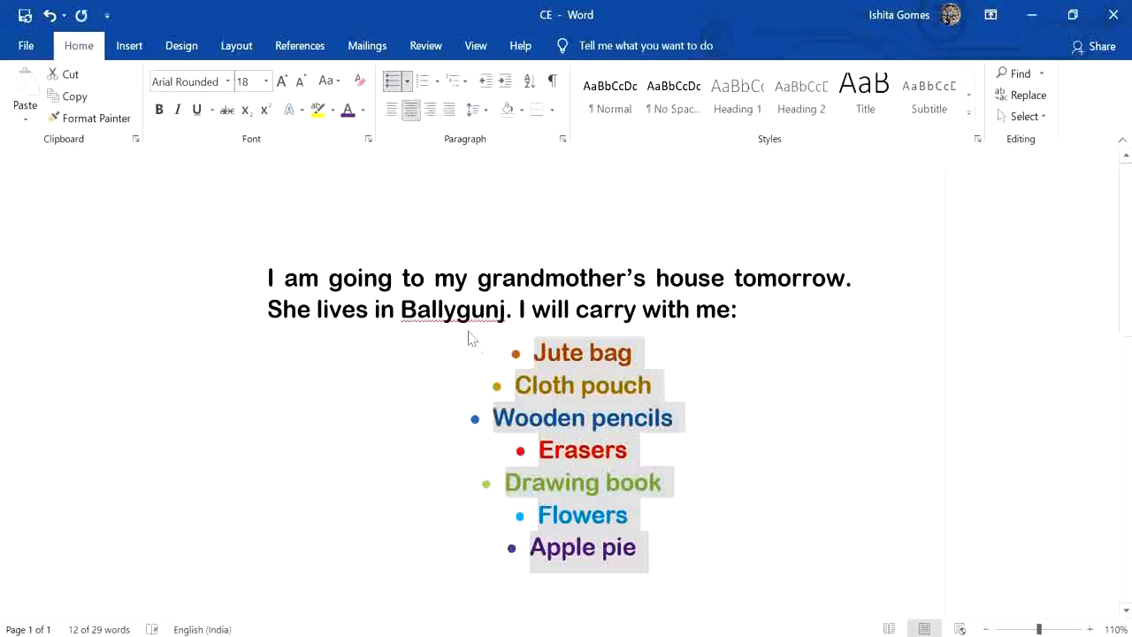
click(430, 109)
click(646, 522)
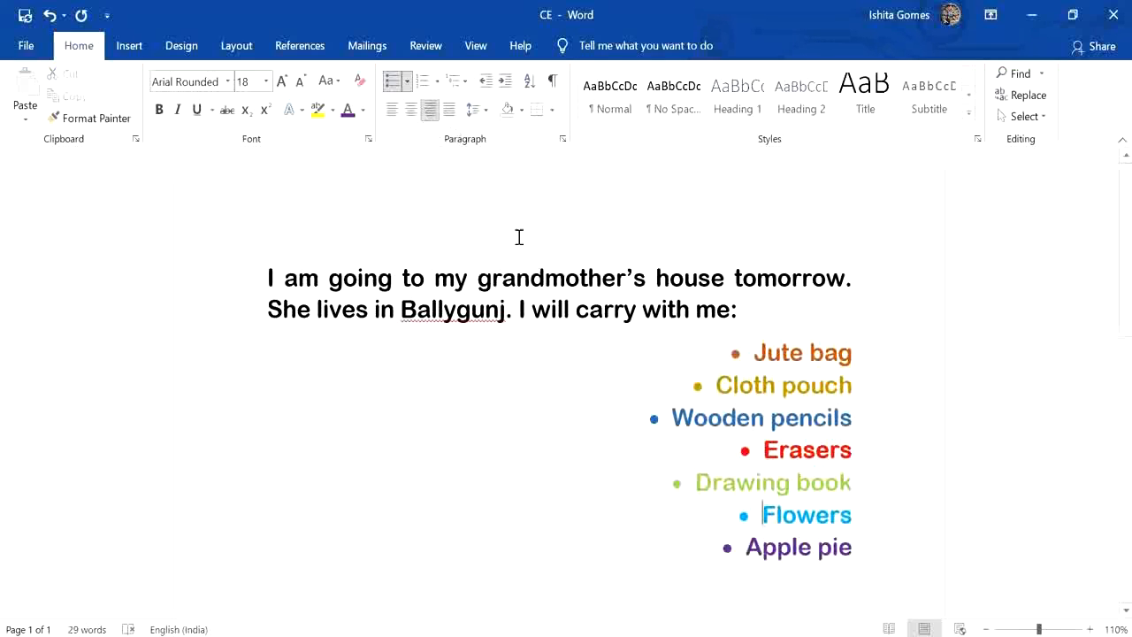
key(ctrl+z)
key(ctrl+z)
Try line spacings of 1.15 and 1.5 on the whole bulleted list.
click(474, 109)
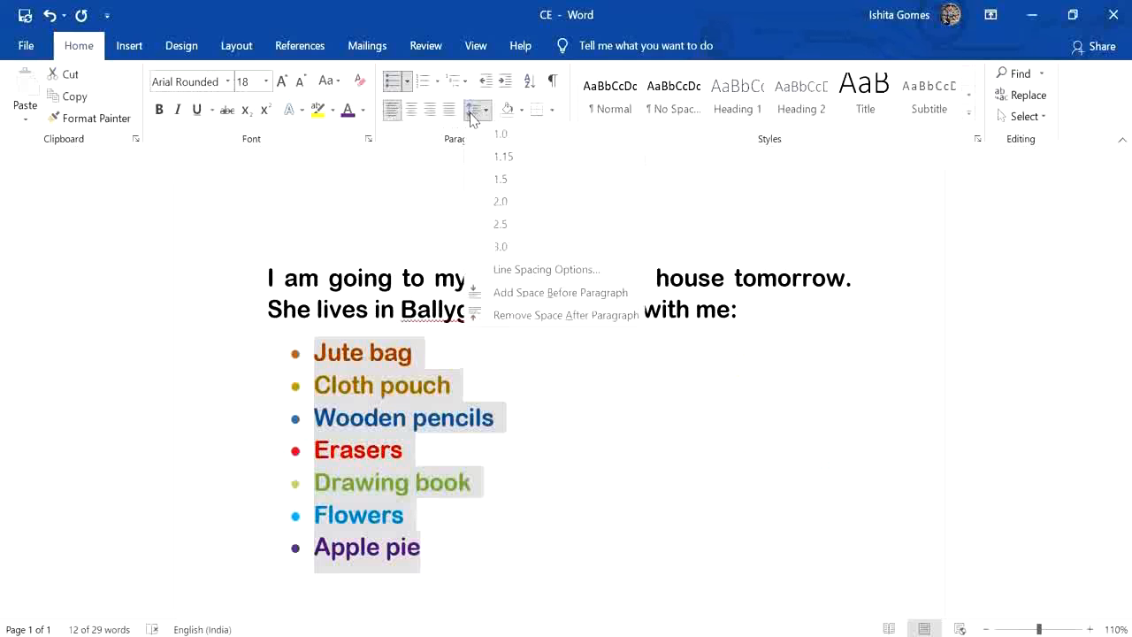
click(539, 463)
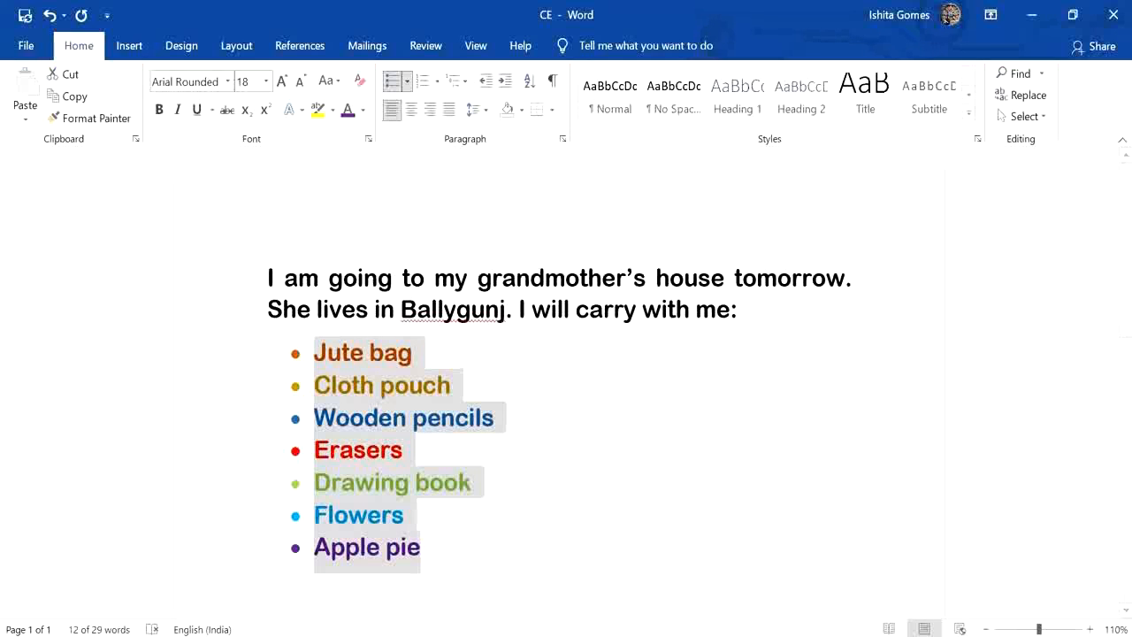
click(985, 629)
click(986, 629)
click(986, 629)
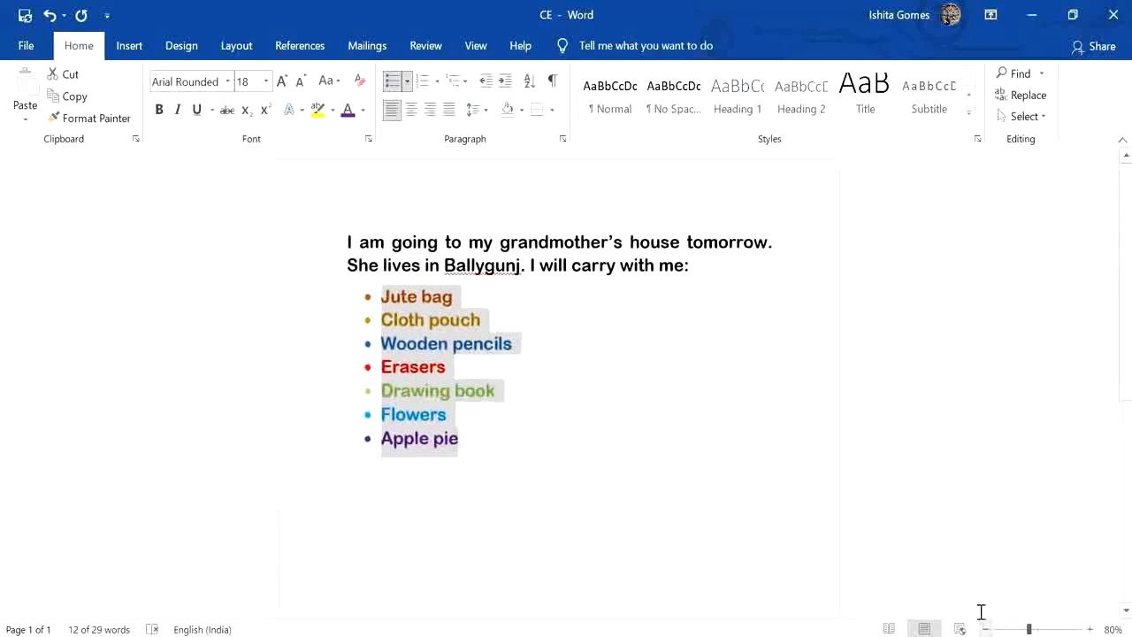
click(478, 108)
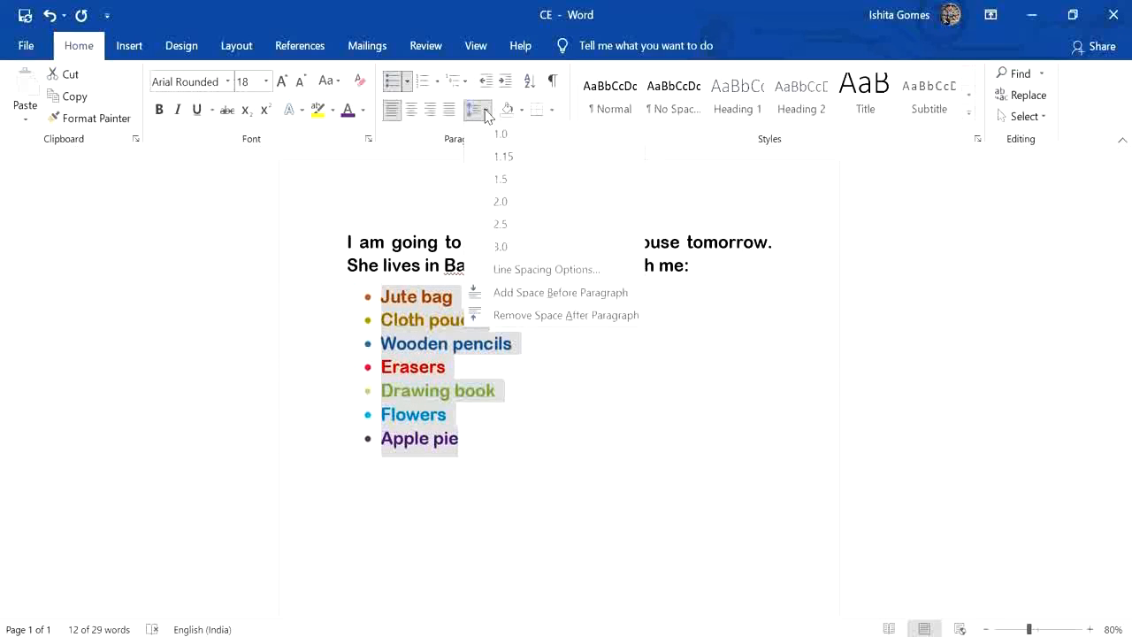
click(501, 157)
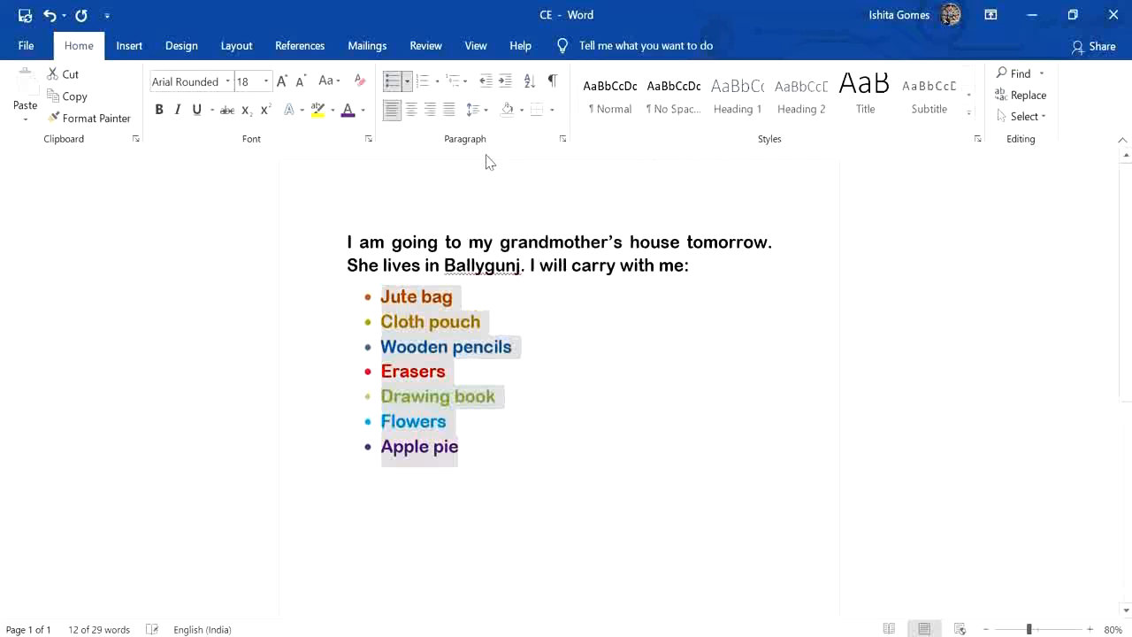
click(478, 110)
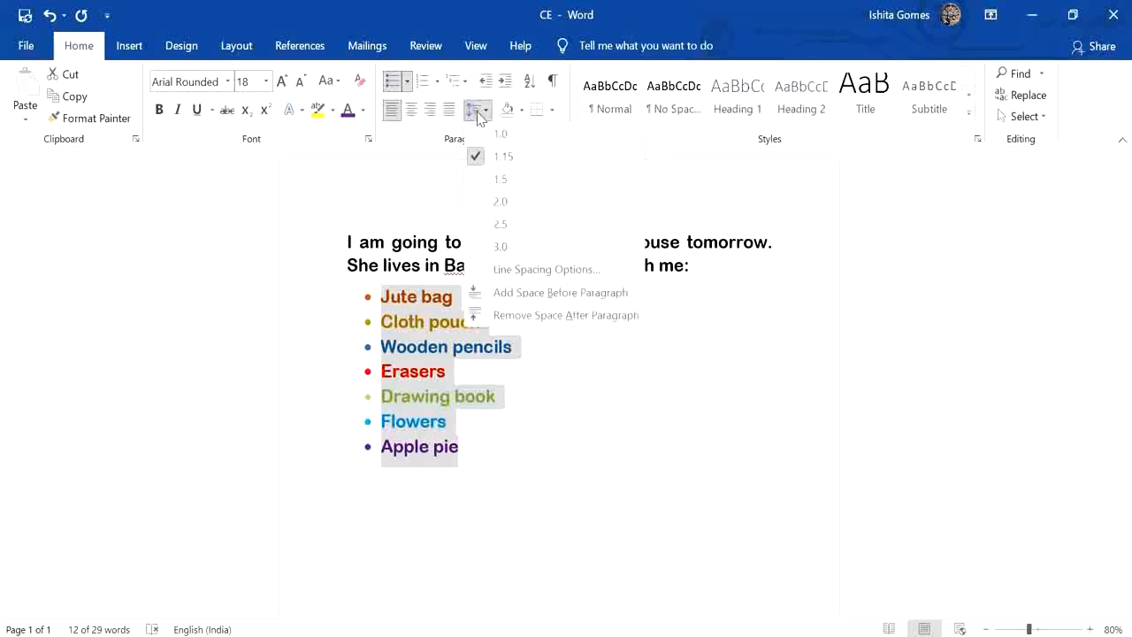
click(485, 184)
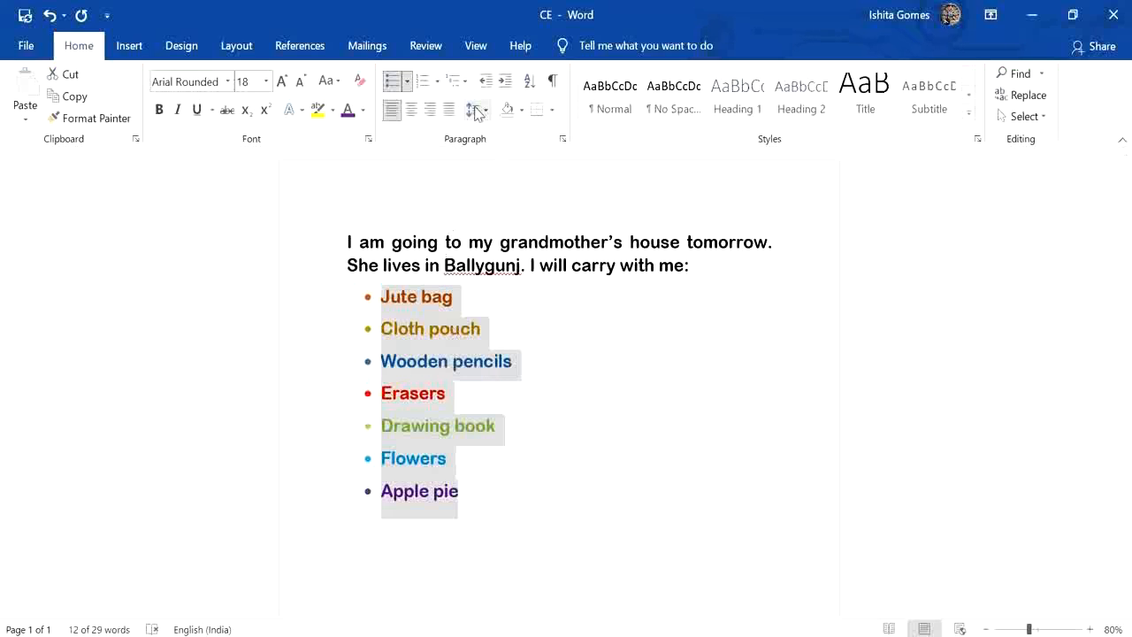
Set the bulleted list's line spacing to 2.0 and deselect the text.
click(476, 110)
click(478, 205)
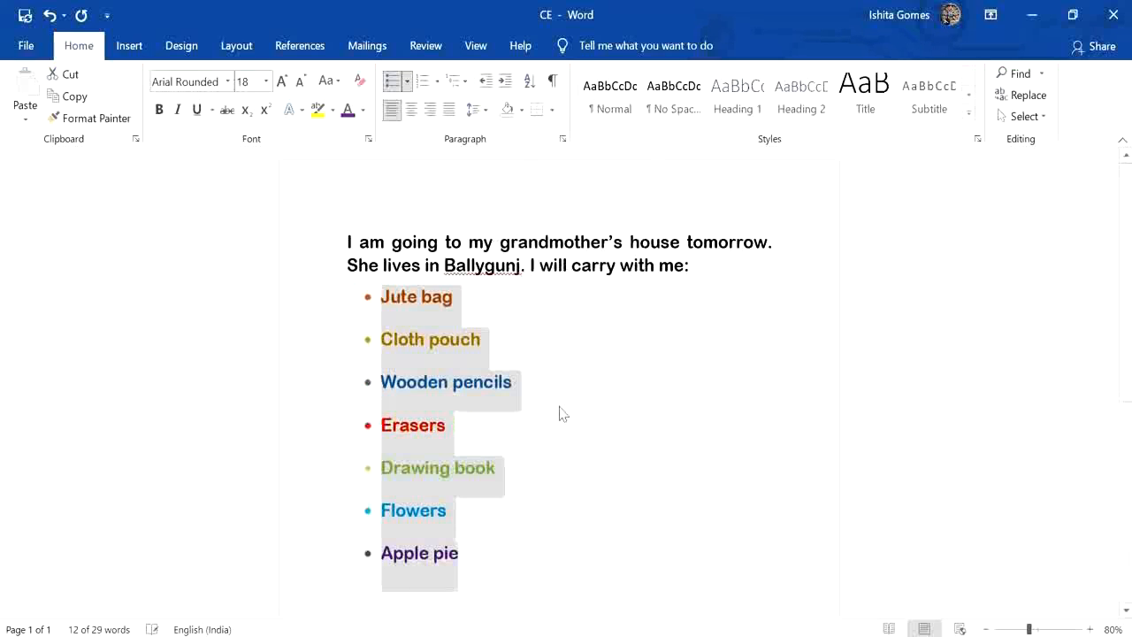
click(536, 391)
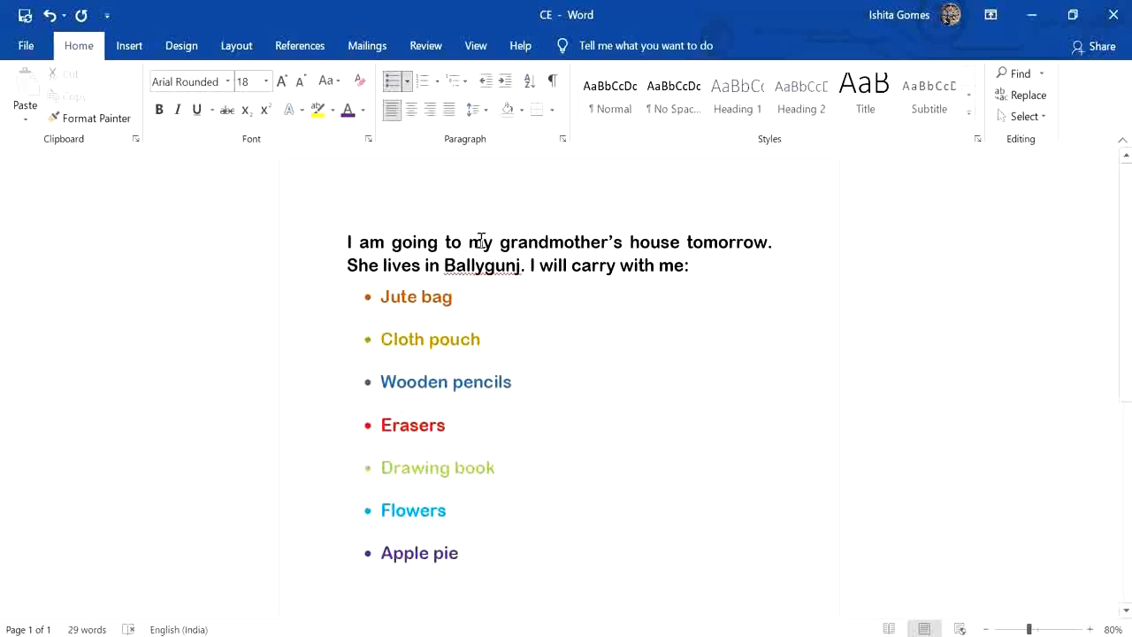
Set the line spacing of the introductory paragraph above the list to 1.5 and deselect it.
drag(351, 234, 724, 265)
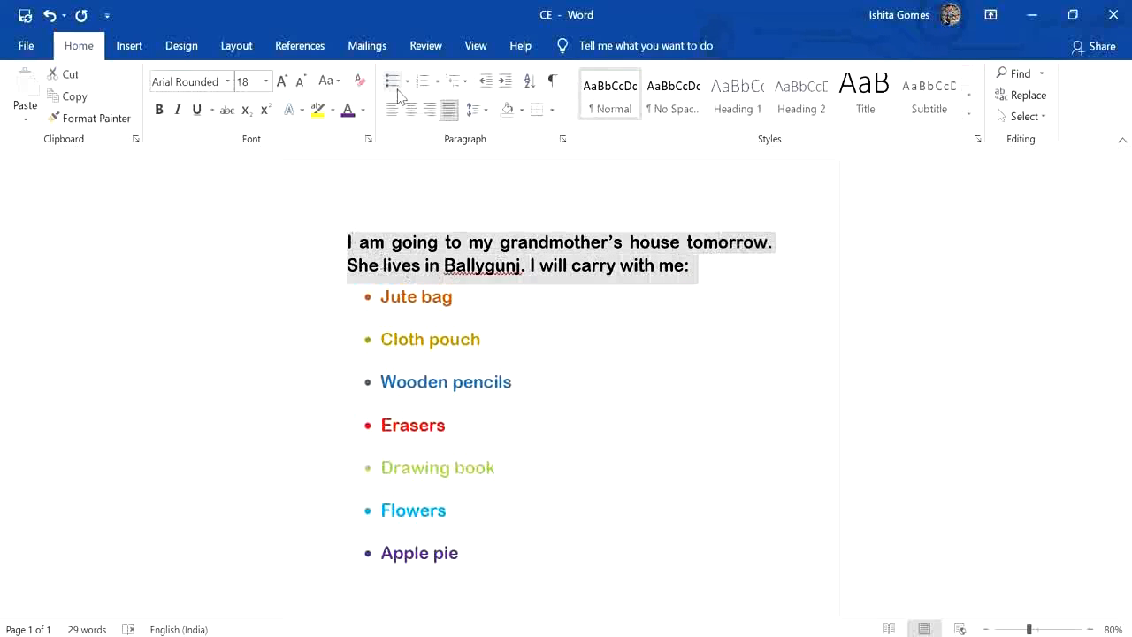
click(476, 109)
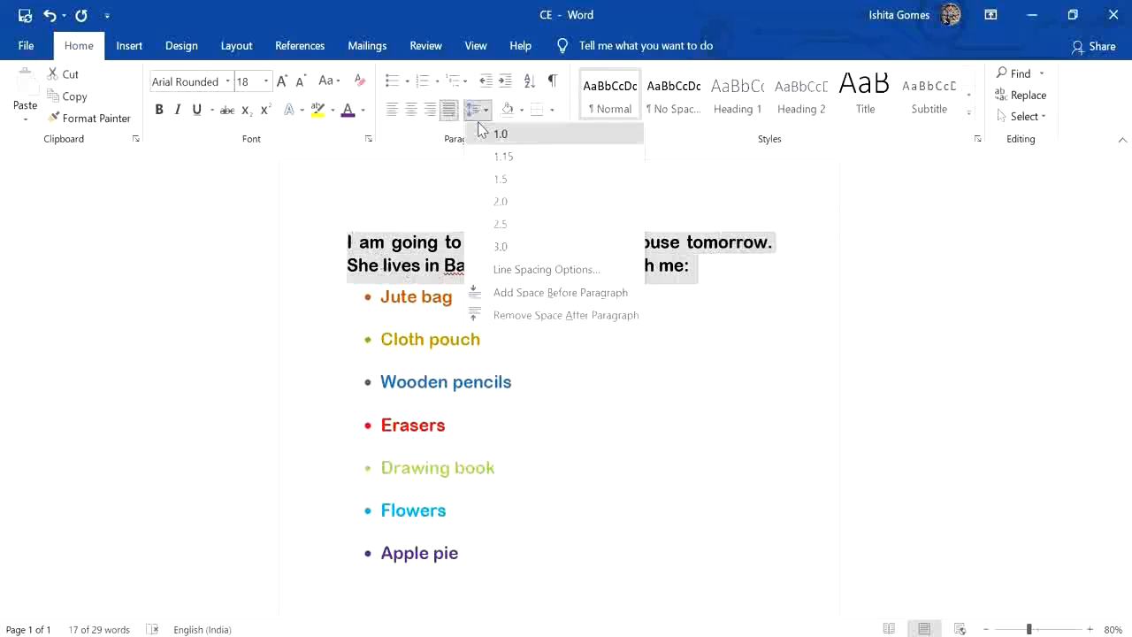
click(496, 180)
click(589, 377)
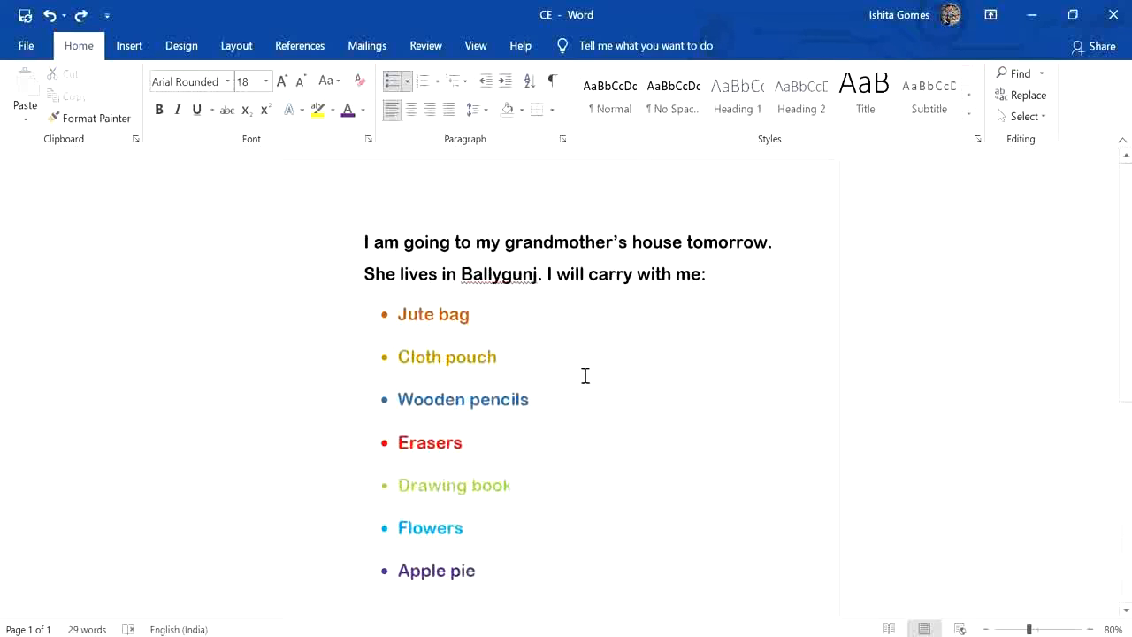
Sort the bulleted items alphabetically by paragraph as text in ascending order, and deselect the list.
drag(374, 317, 486, 574)
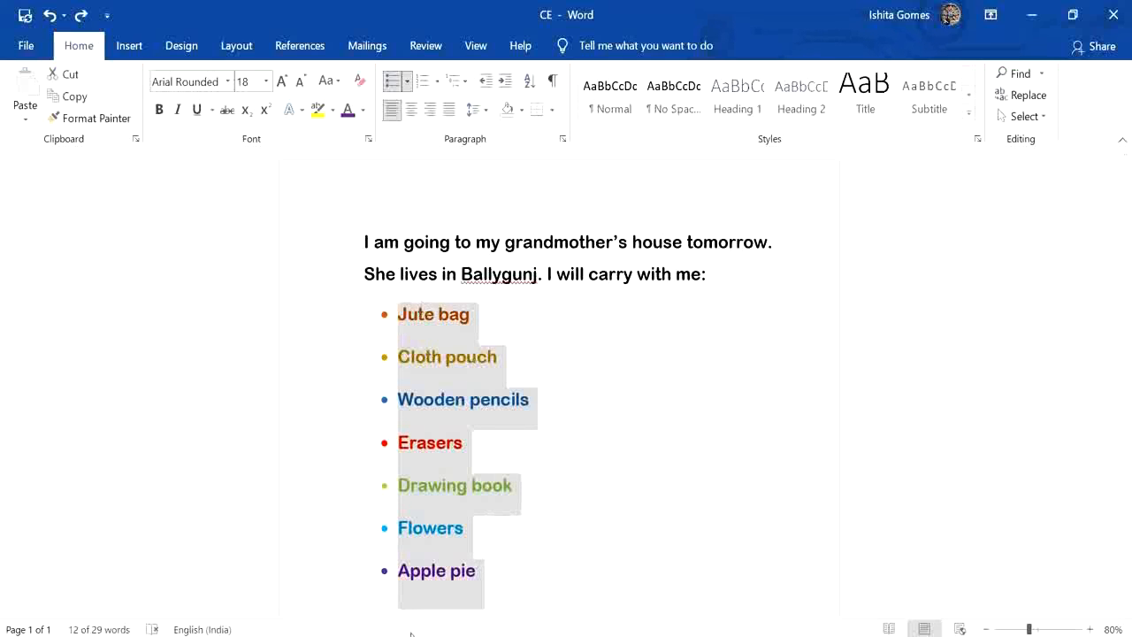
click(531, 81)
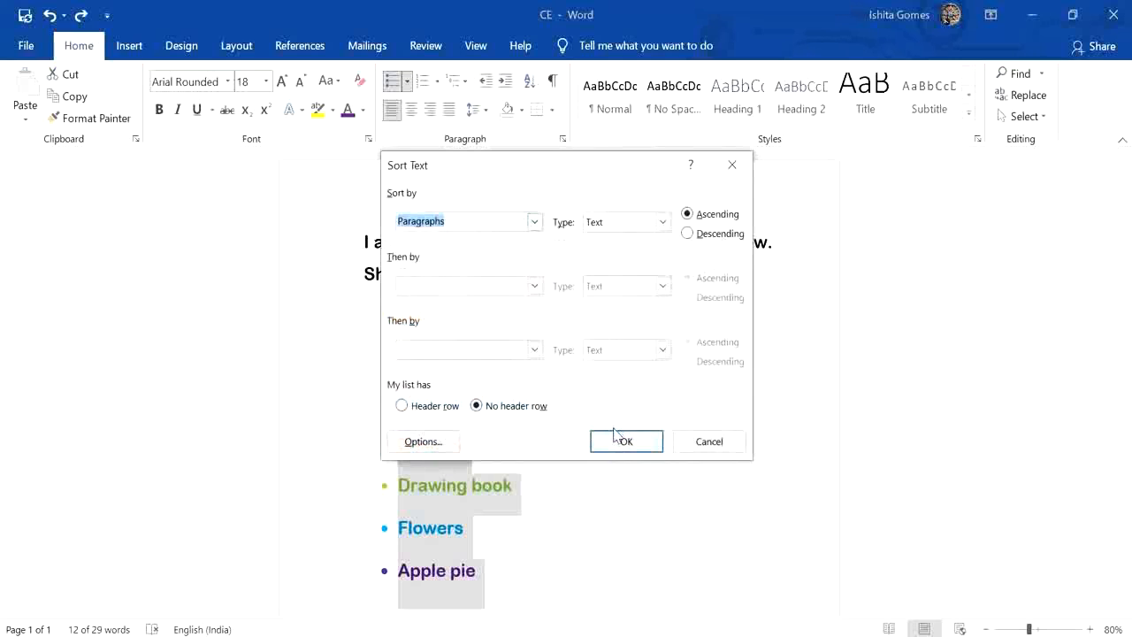
click(664, 223)
click(664, 223)
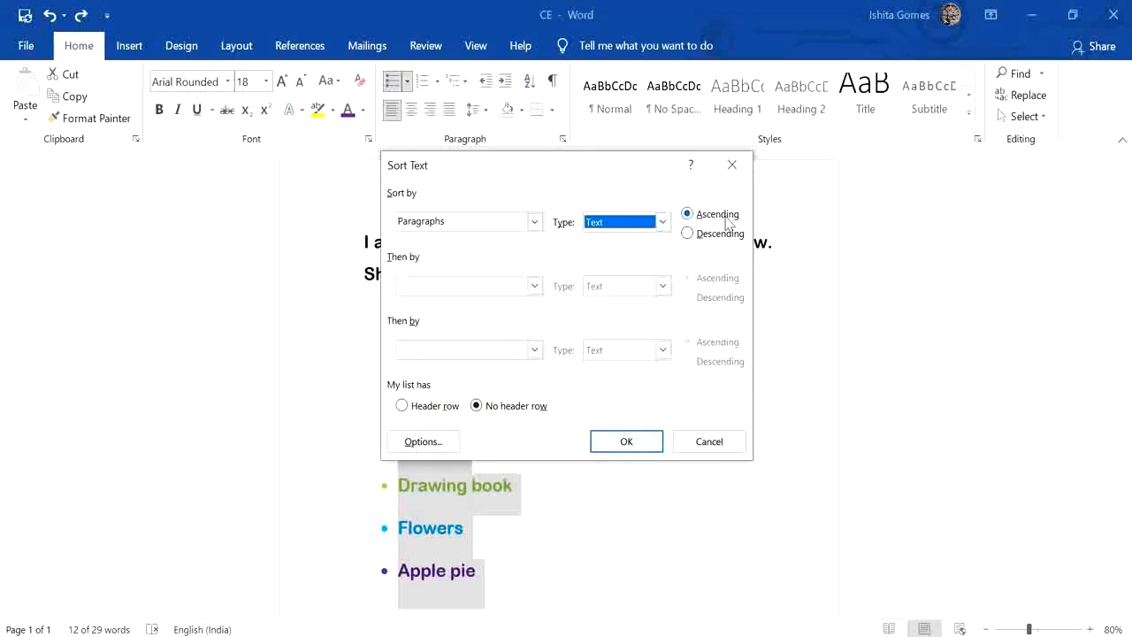
click(627, 441)
click(640, 419)
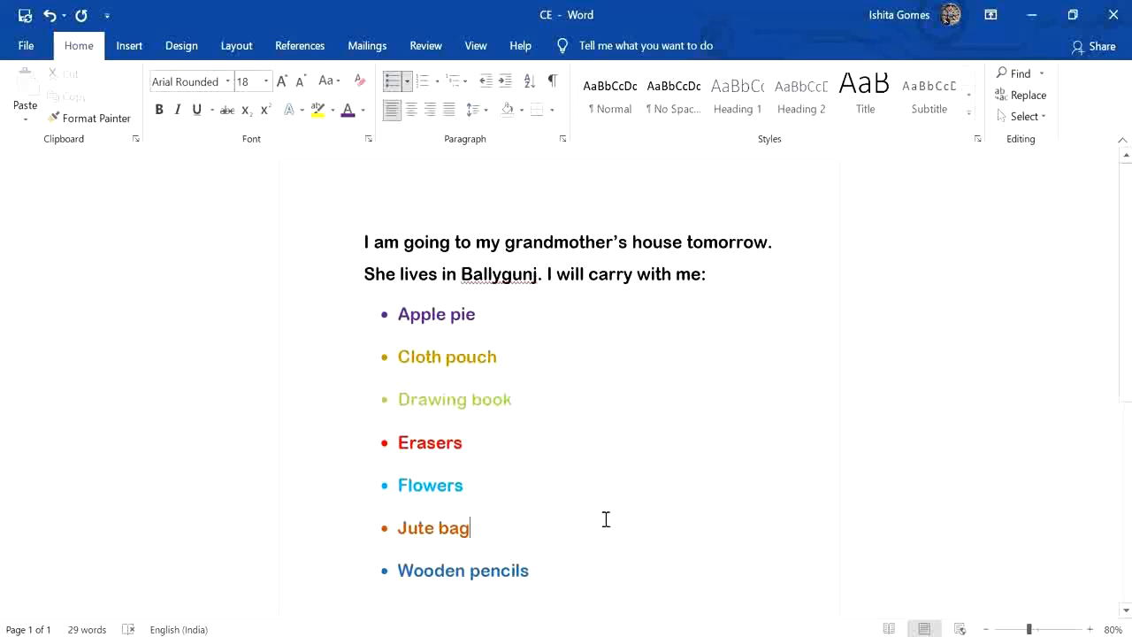
click(584, 573)
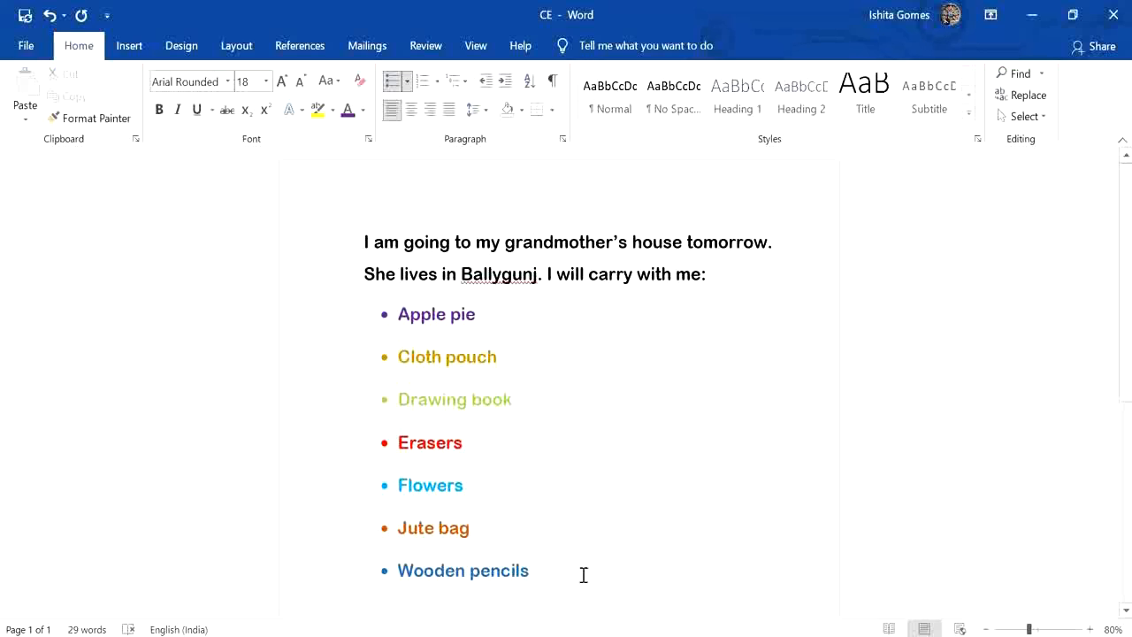